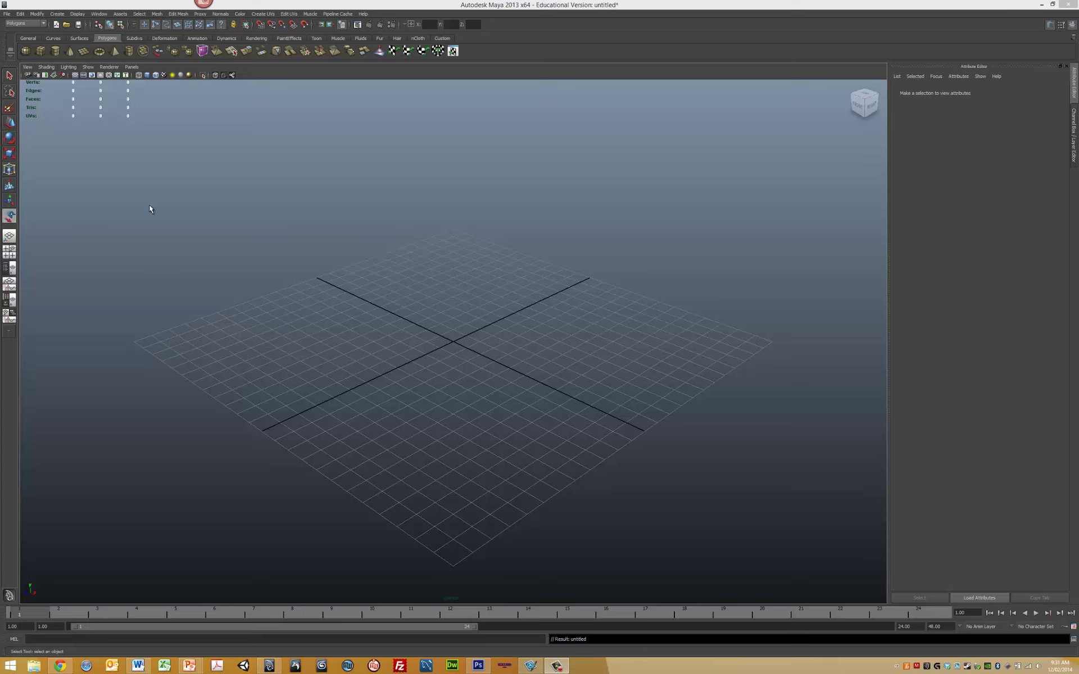
# - Switch the workspace to the saved Persp/UV Texture Editor layout
pyautogui.click(130, 68)
pyautogui.click(130, 68)
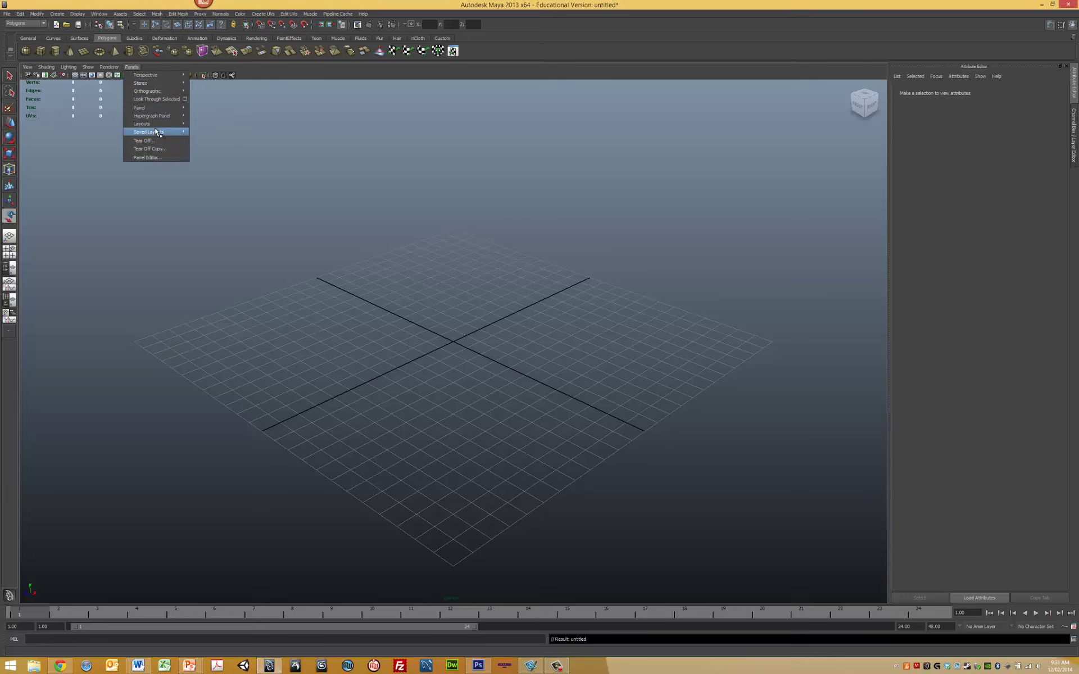
pyautogui.moveTo(157, 132)
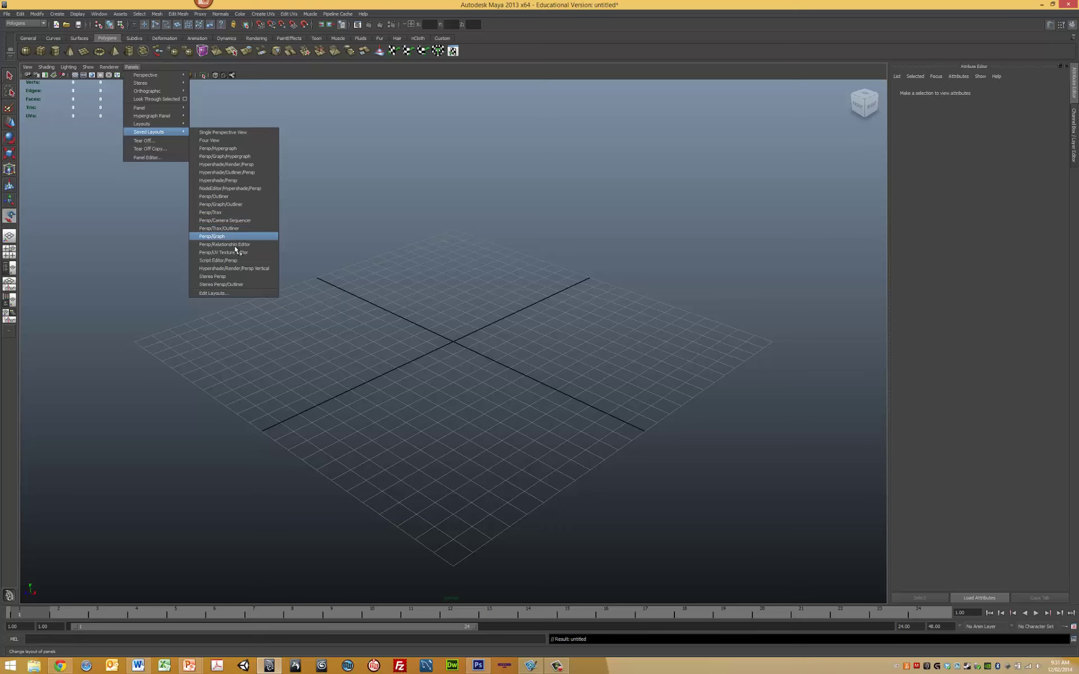
pyautogui.click(228, 254)
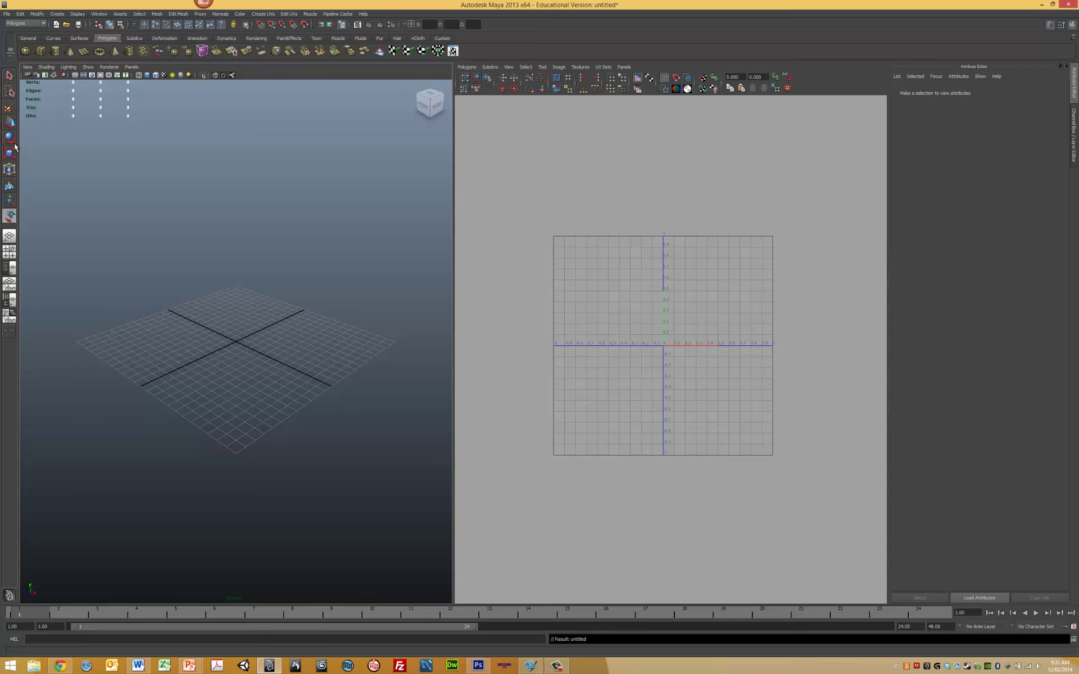
# - Create a polygon plane over the middle of the grid and raise it to a height of about 3.36 units
pyautogui.click(57, 14)
pyautogui.moveTo(74, 35)
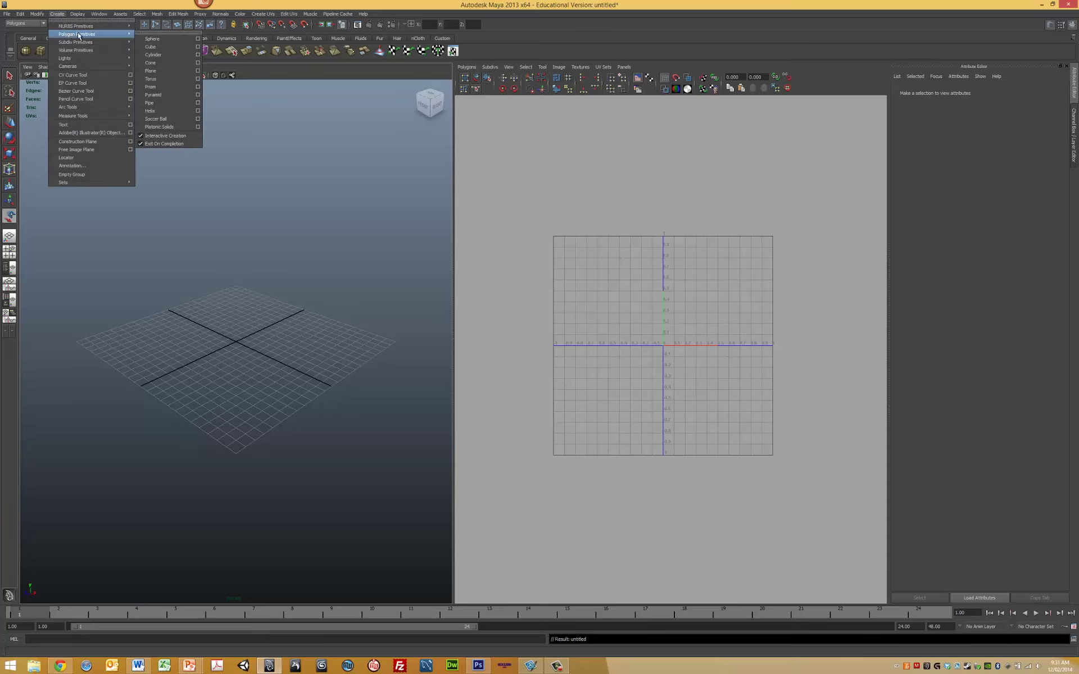
pyautogui.click(149, 67)
pyautogui.moveTo(242, 324); pyautogui.dragTo(240, 403)
pyautogui.press('w')
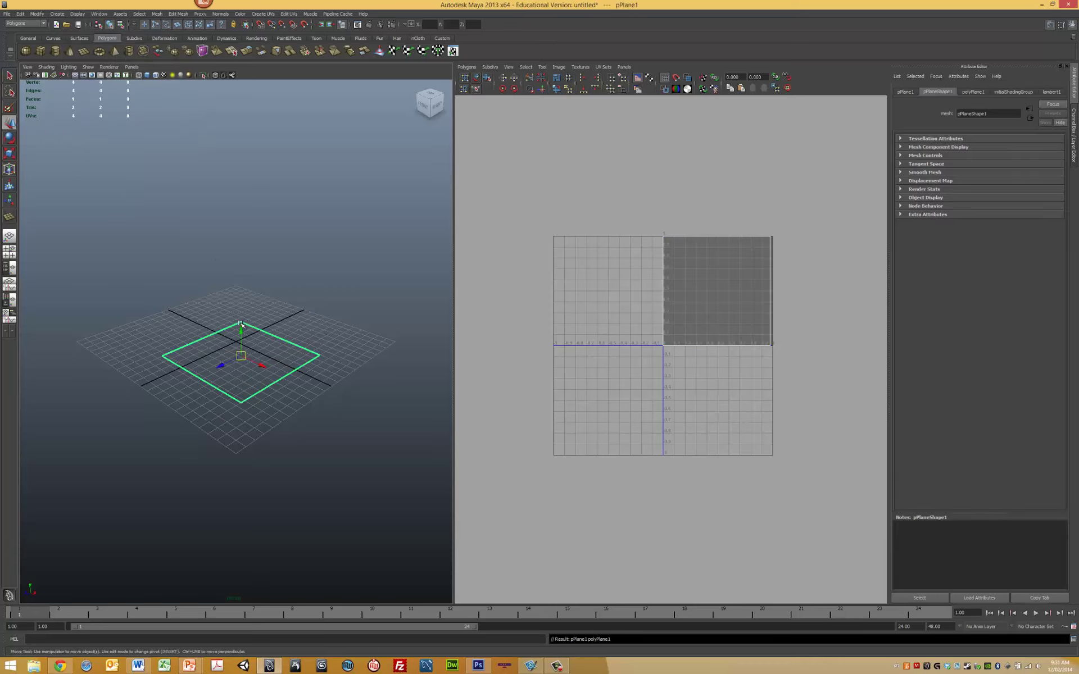
pyautogui.moveTo(241, 329); pyautogui.dragTo(241, 298)
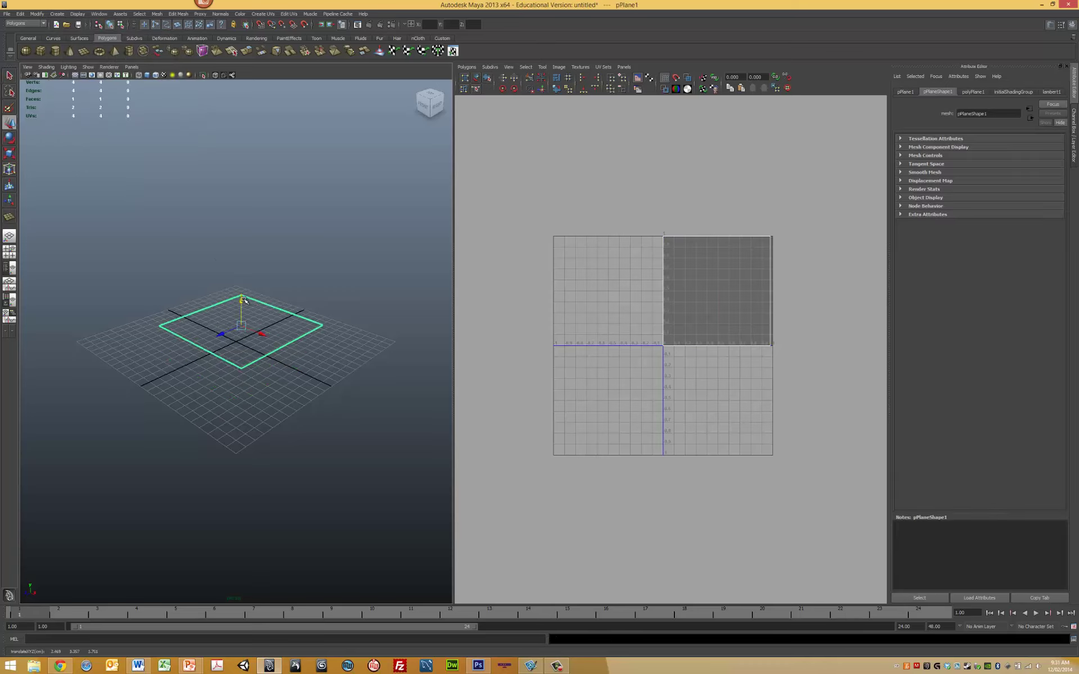
# - Display the plane as a shaded surface in the perspective view, keeping the plane selected
pyautogui.click(147, 77)
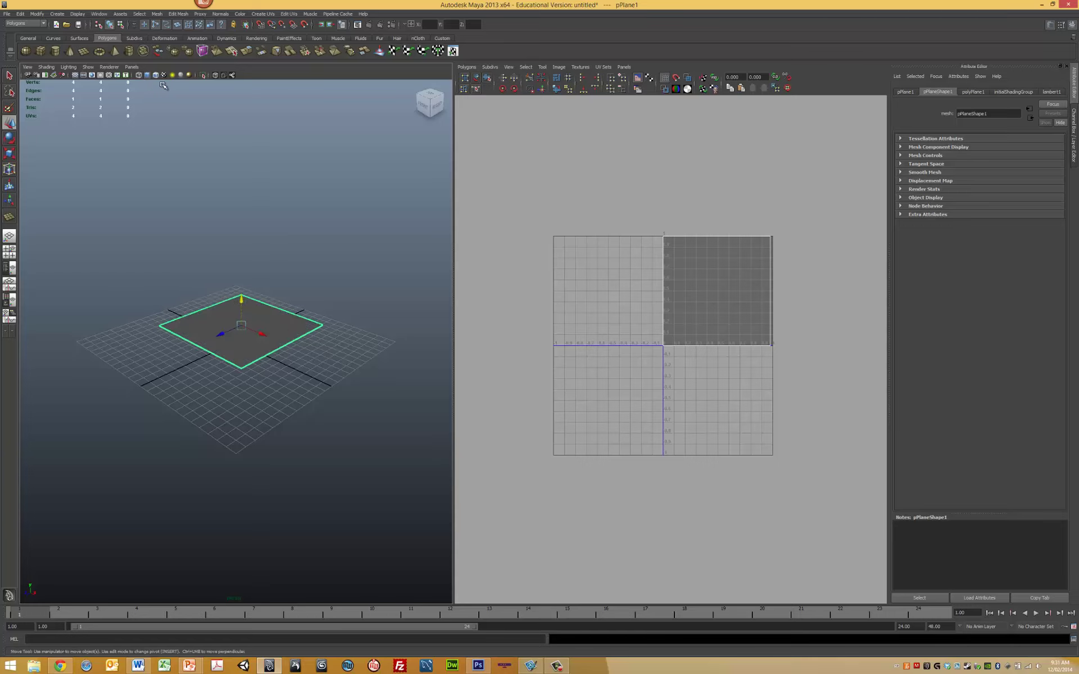
pyautogui.click(255, 243)
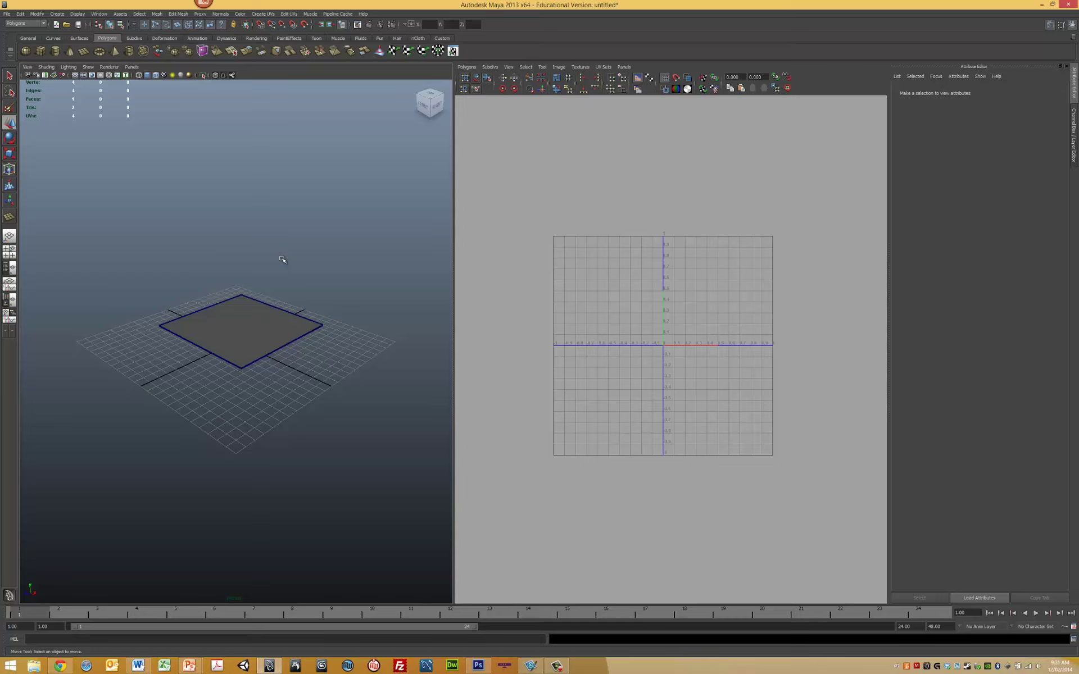
pyautogui.click(245, 336)
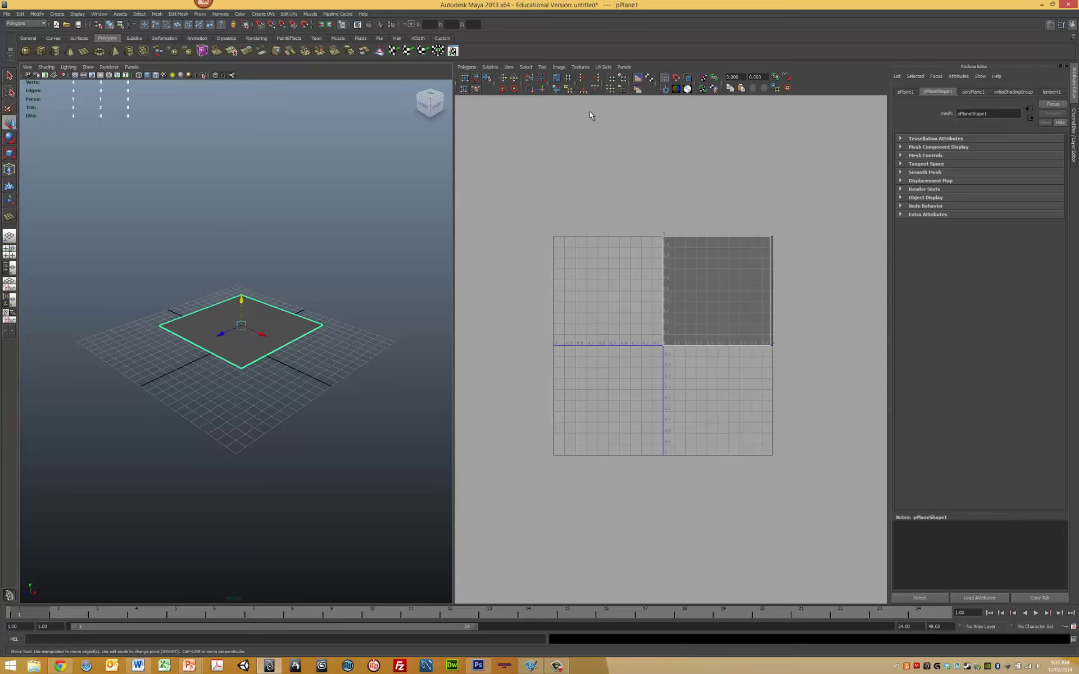
# - Turn on Shade UVs in the UV Texture Editor for the selected plane
pyautogui.click(560, 68)
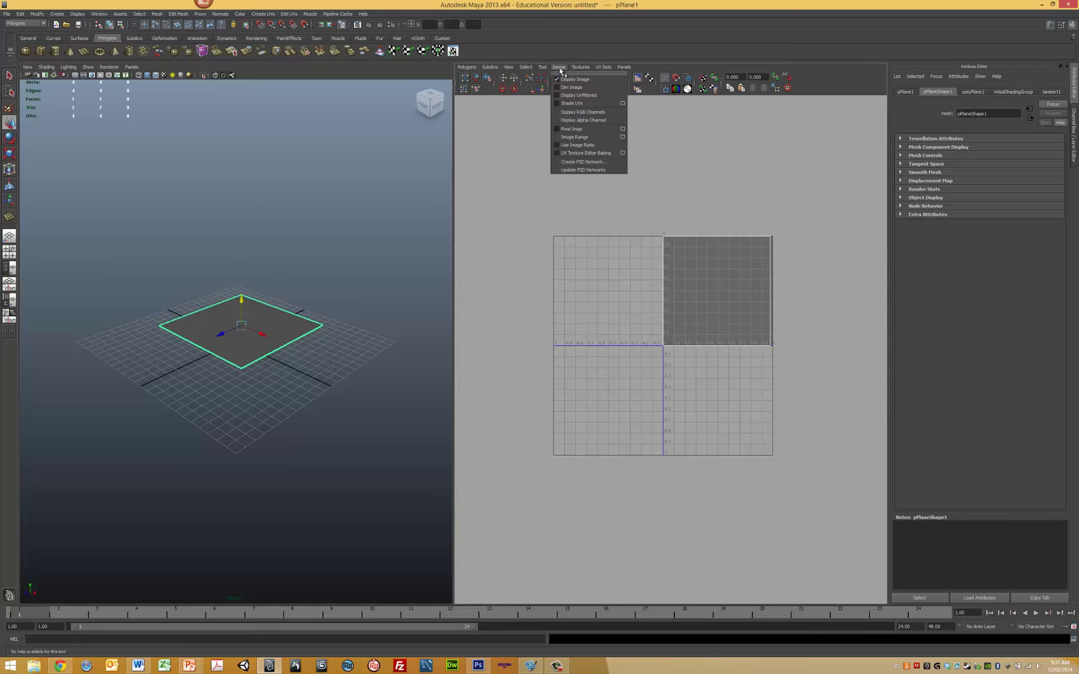
pyautogui.click(573, 103)
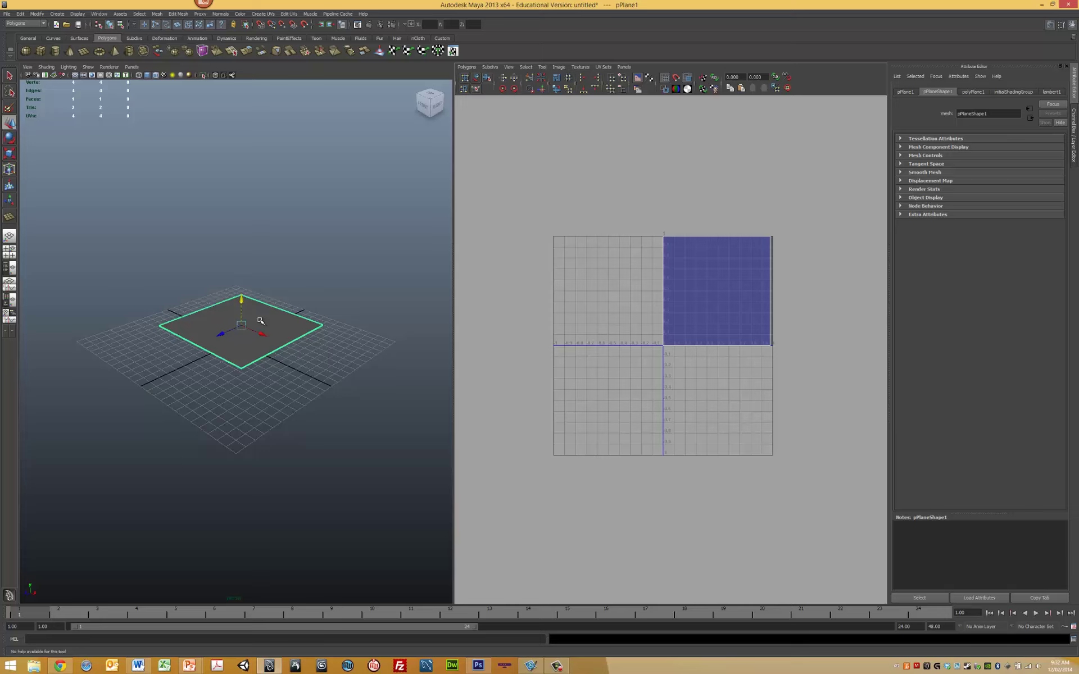
pyautogui.click(305, 259)
pyautogui.click(261, 322)
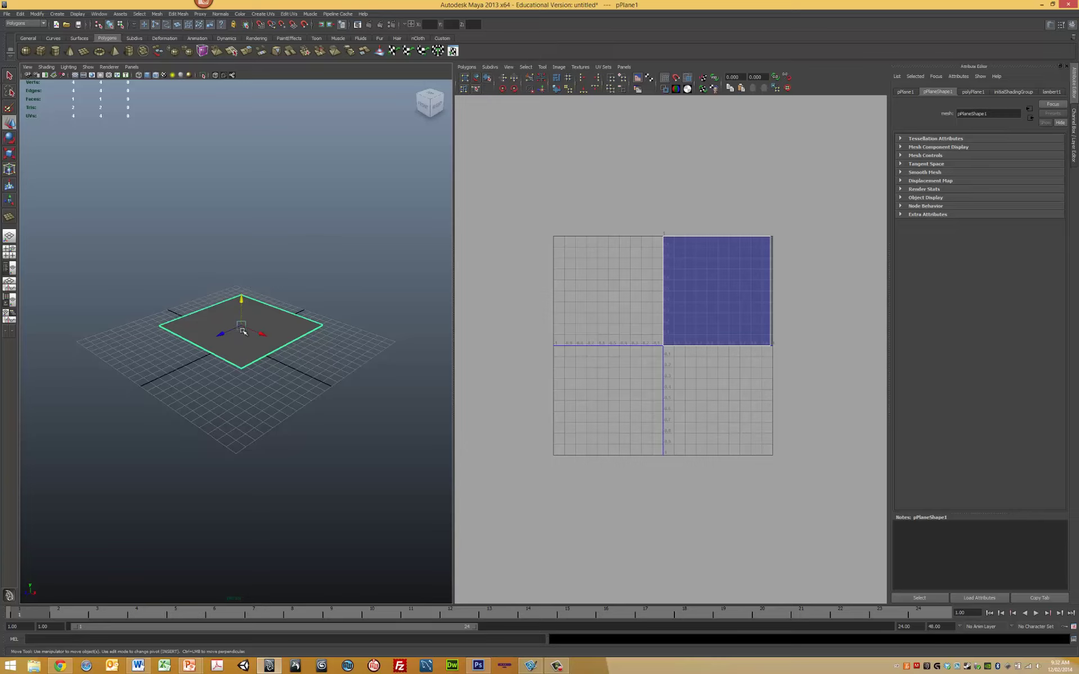
# - View the plane from the top and delete its existing UVs
pyautogui.click(430, 97)
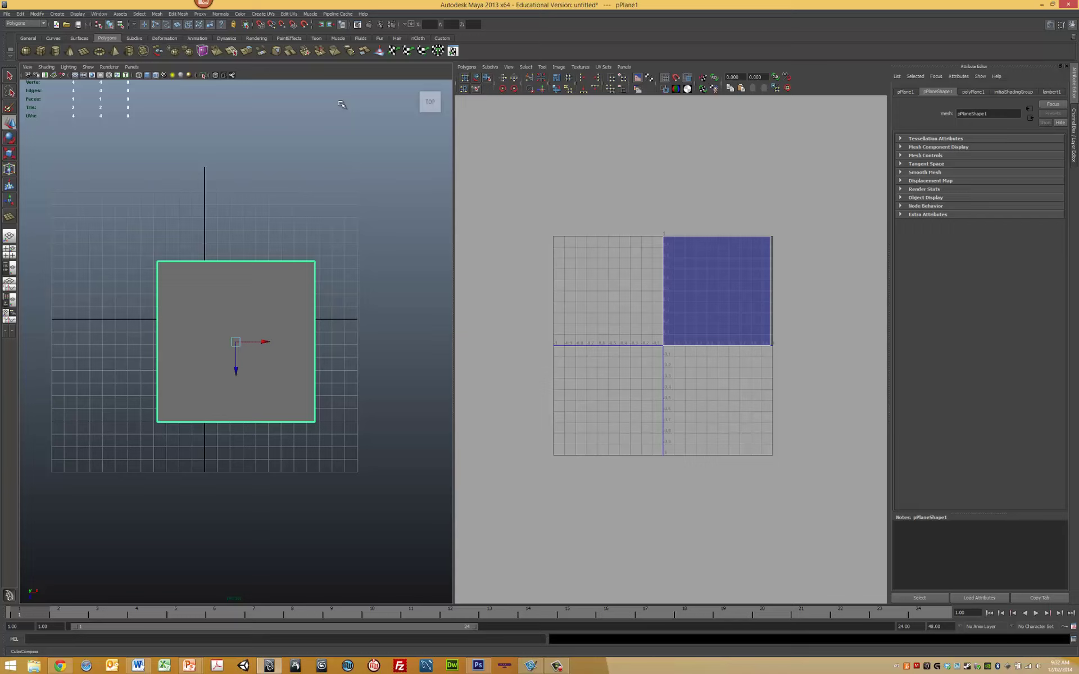
pyautogui.click(292, 15)
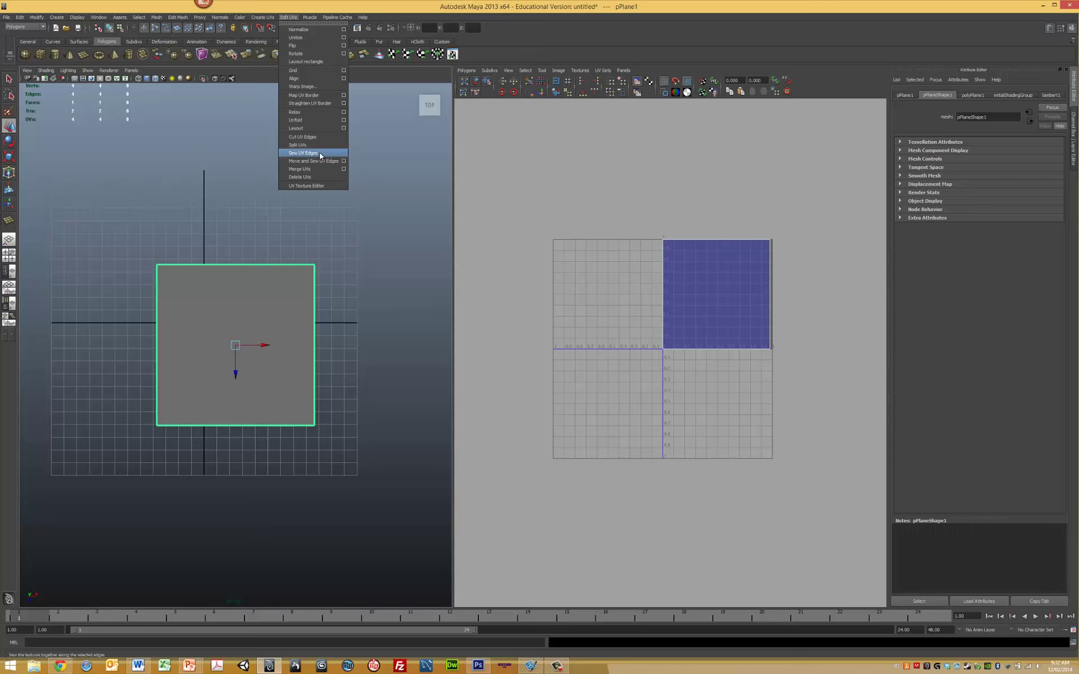
pyautogui.click(310, 177)
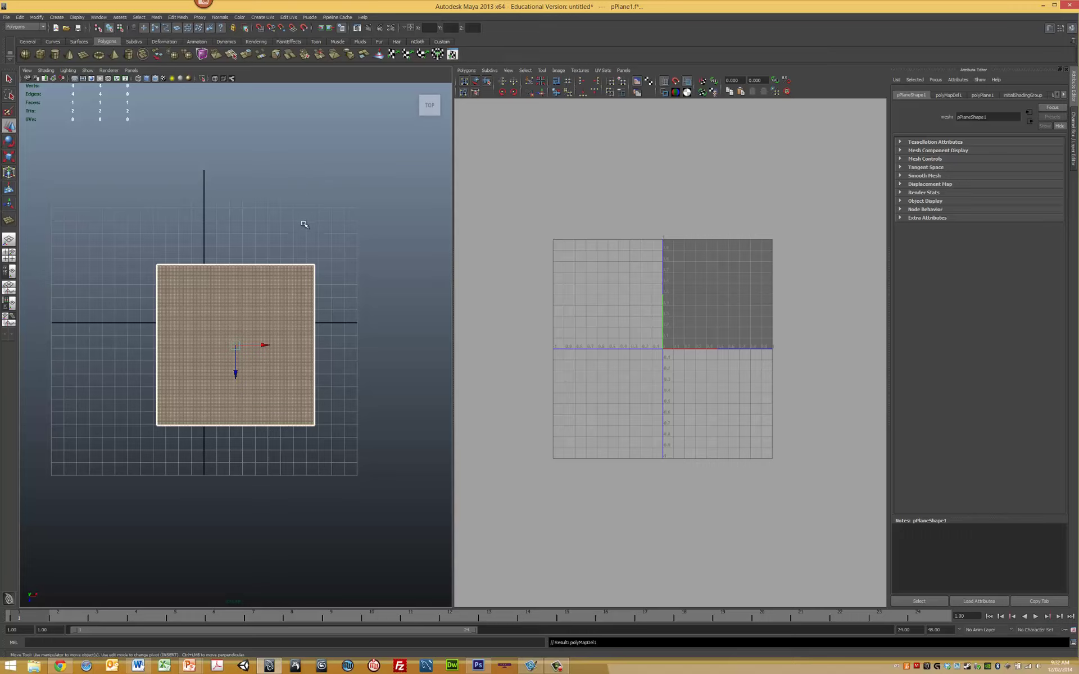
# - Reset the Planar Mapping options and project new UVs onto the plane's face from the Y axis, keeping the image width/height ratio
pyautogui.moveTo(284, 294); pyautogui.dragTo(282, 311, button='right')
pyautogui.click(283, 310)
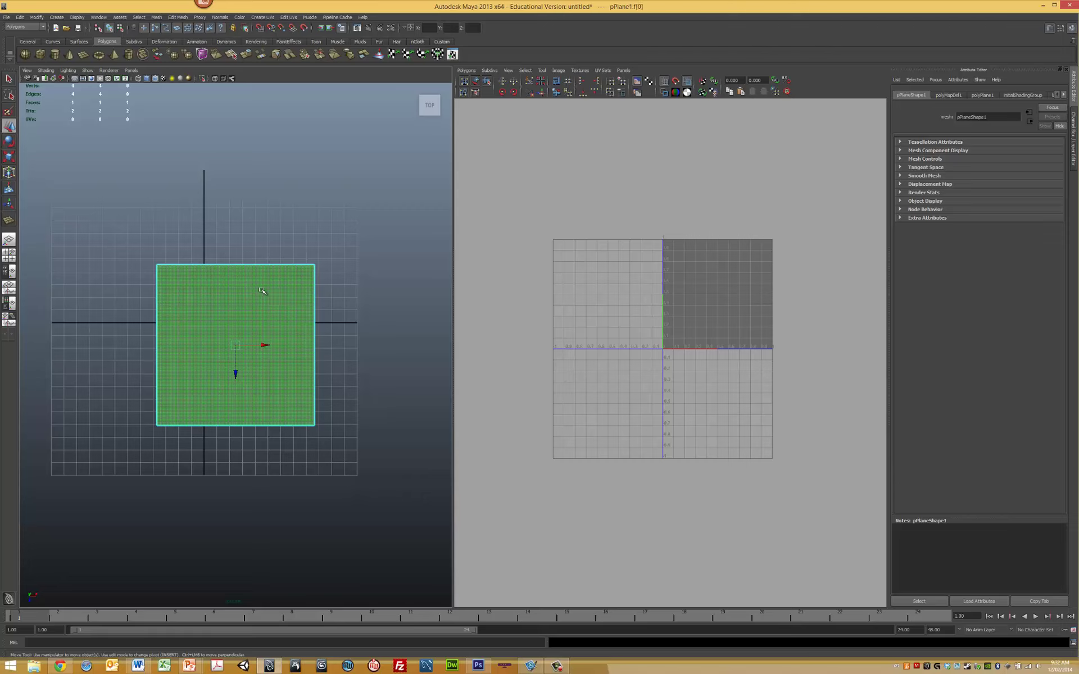
pyautogui.click(263, 17)
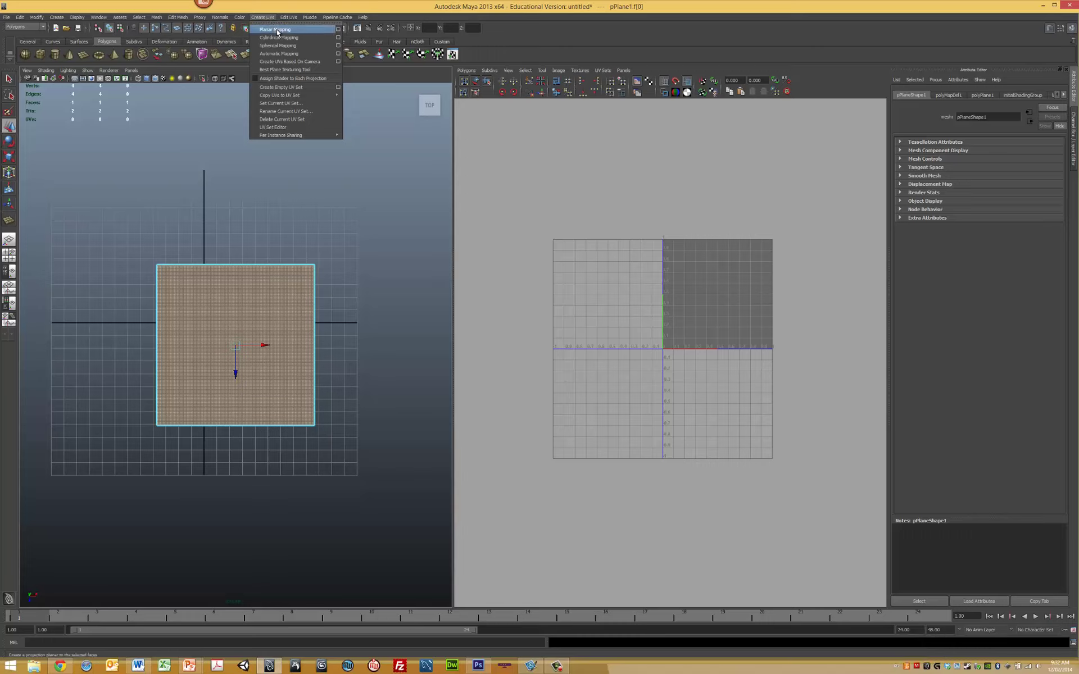
pyautogui.click(338, 30)
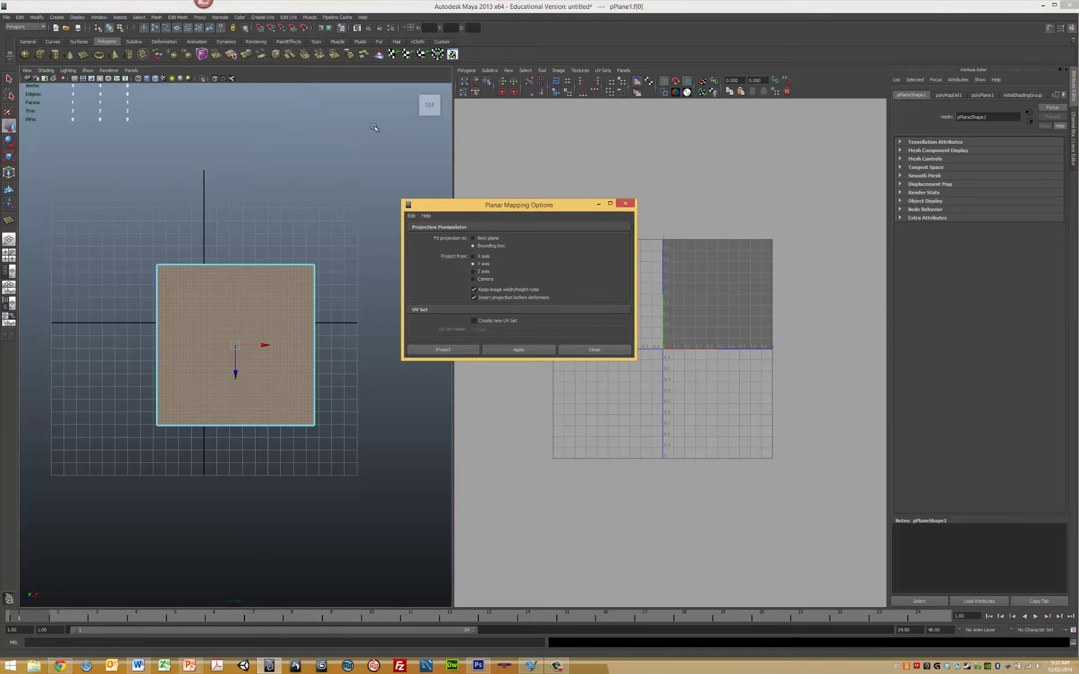
pyautogui.click(412, 217)
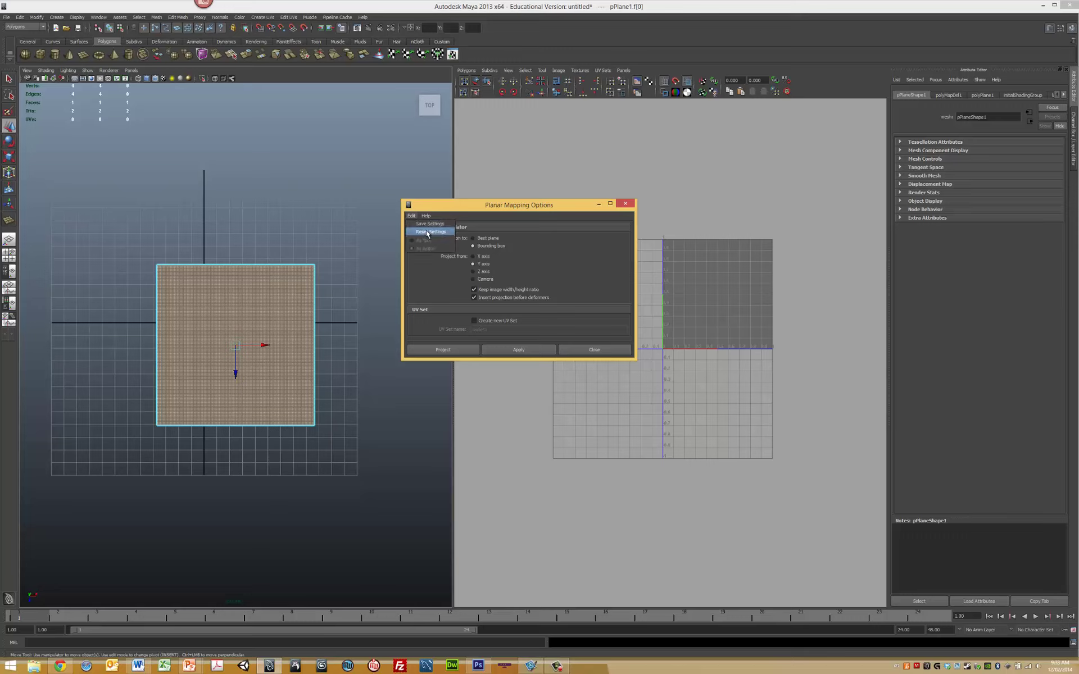
pyautogui.click(428, 232)
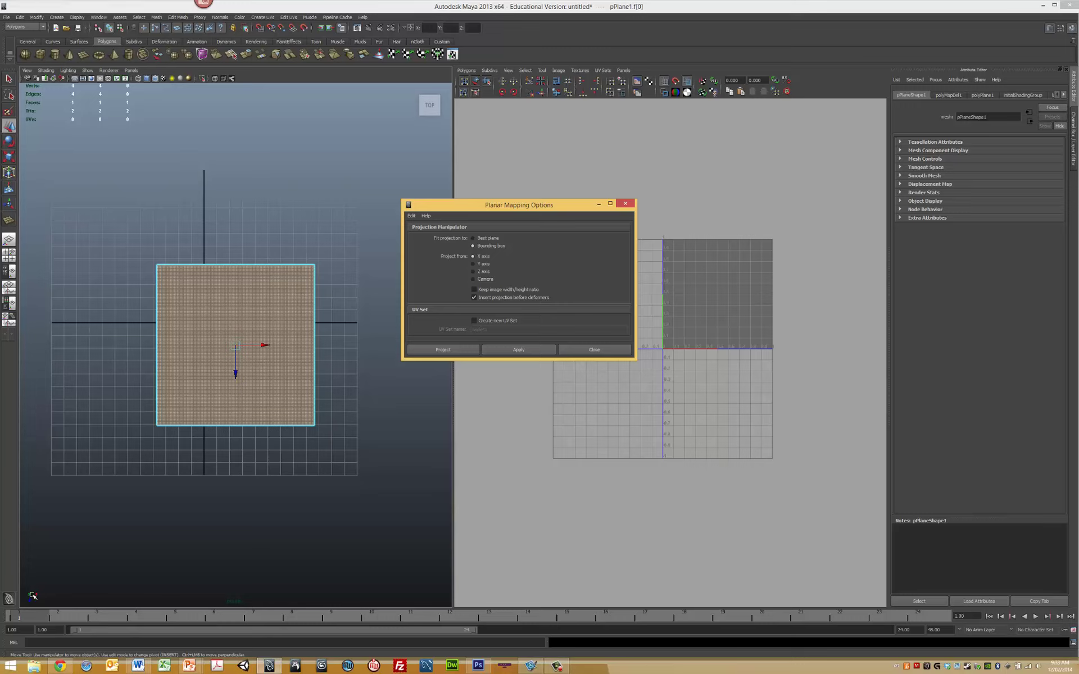
pyautogui.click(225, 359)
pyautogui.click(456, 349)
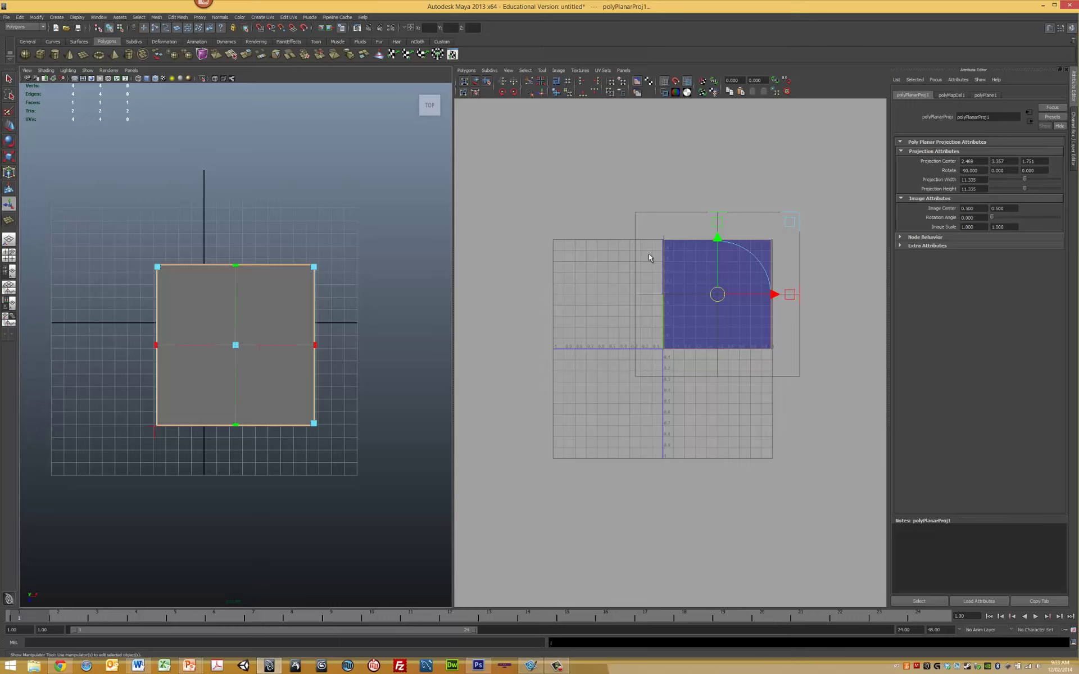
# - Move the projected UVs sideways out of the 0–1 texture space to an image center of about 1.547, 0.506, and deselect them
pyautogui.moveTo(730, 295); pyautogui.dragTo(800, 307)
pyautogui.scroll(-2, 709, 304)
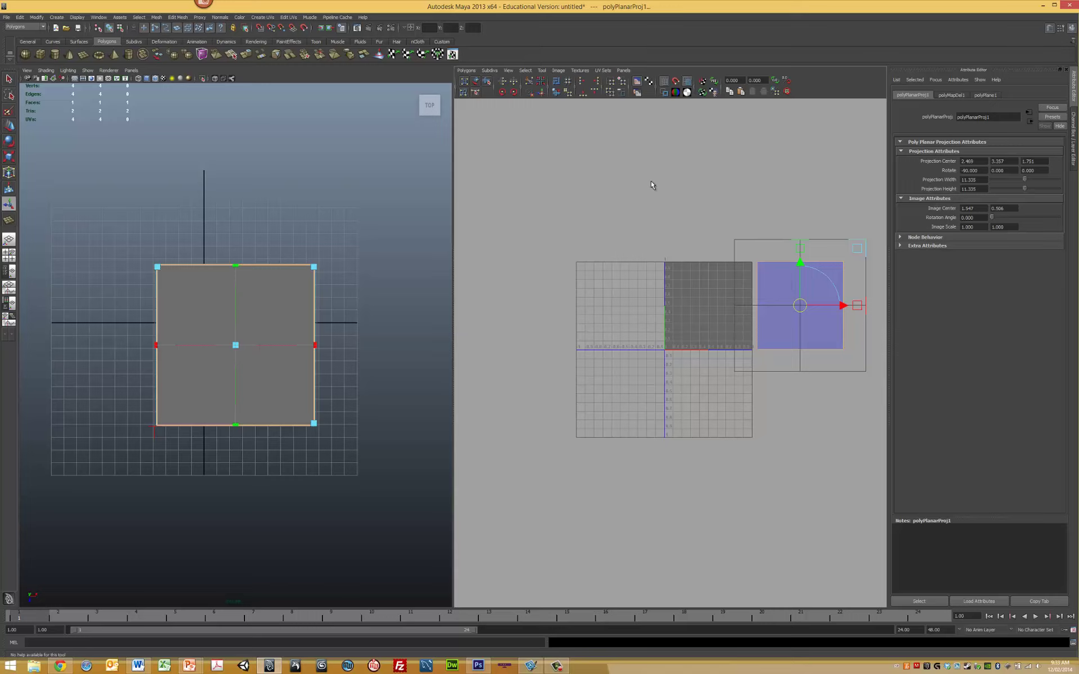
pyautogui.click(377, 235)
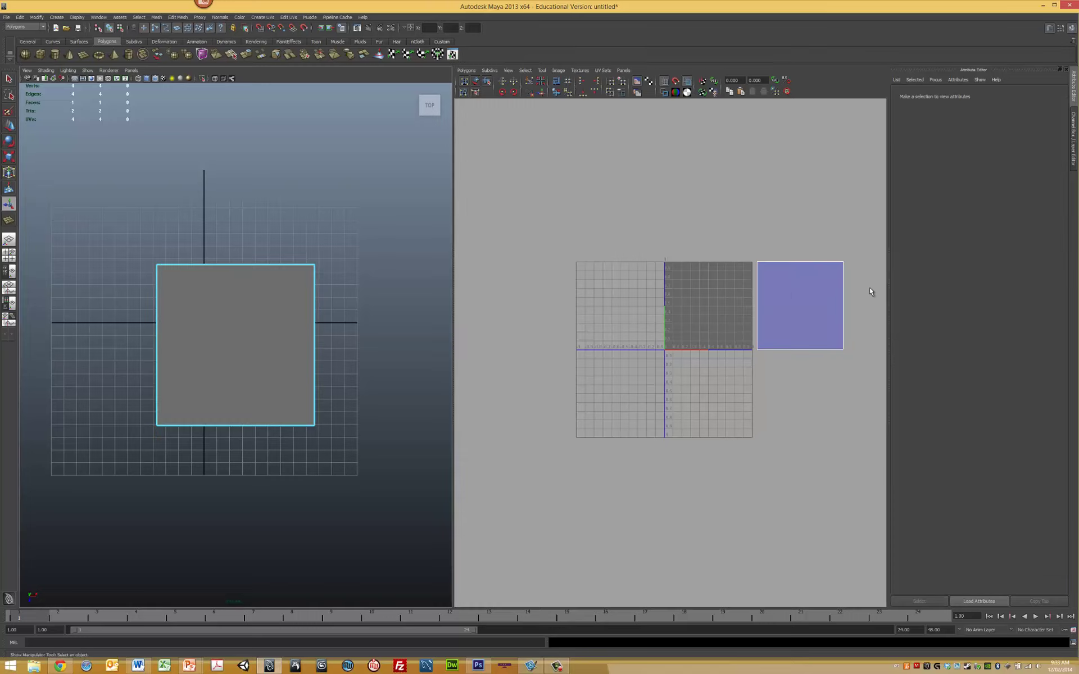
# - Use the Move UV Shell tool to shift the plane's shell slightly upward, keeping it outside the 0–1 texture space
pyautogui.click(476, 85)
pyautogui.click(796, 303)
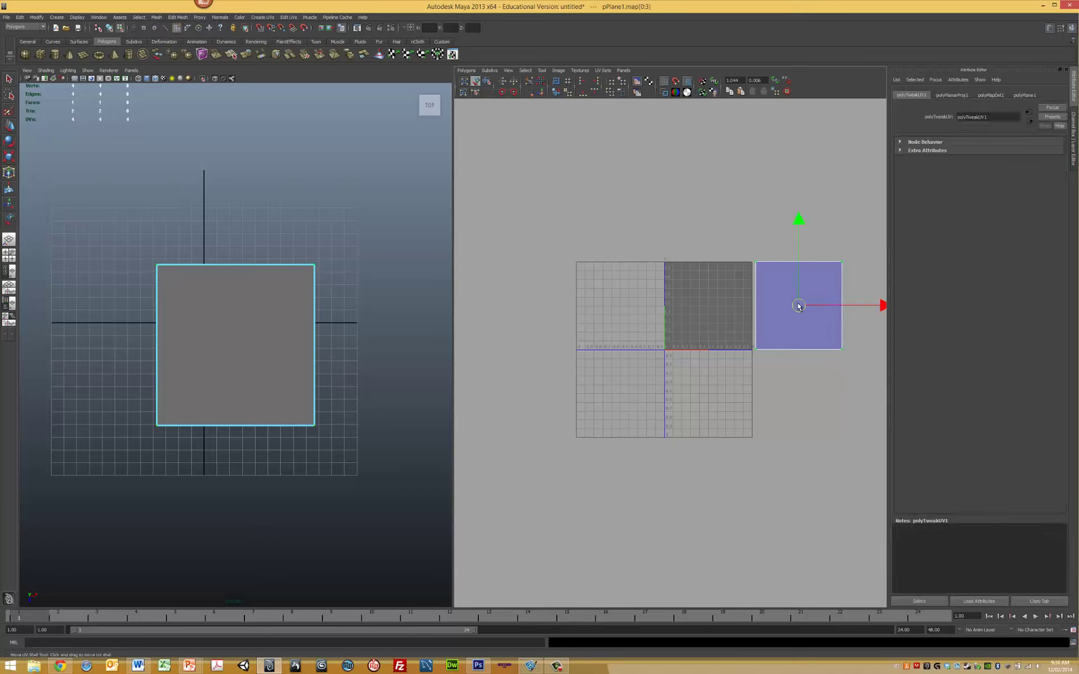
pyautogui.moveTo(798, 303)
pyautogui.mouseDown()
pyautogui.moveTo(801, 282)
pyautogui.moveTo(804, 317)
pyautogui.moveTo(822, 306)
pyautogui.moveTo(807, 286)
pyautogui.mouseUp()
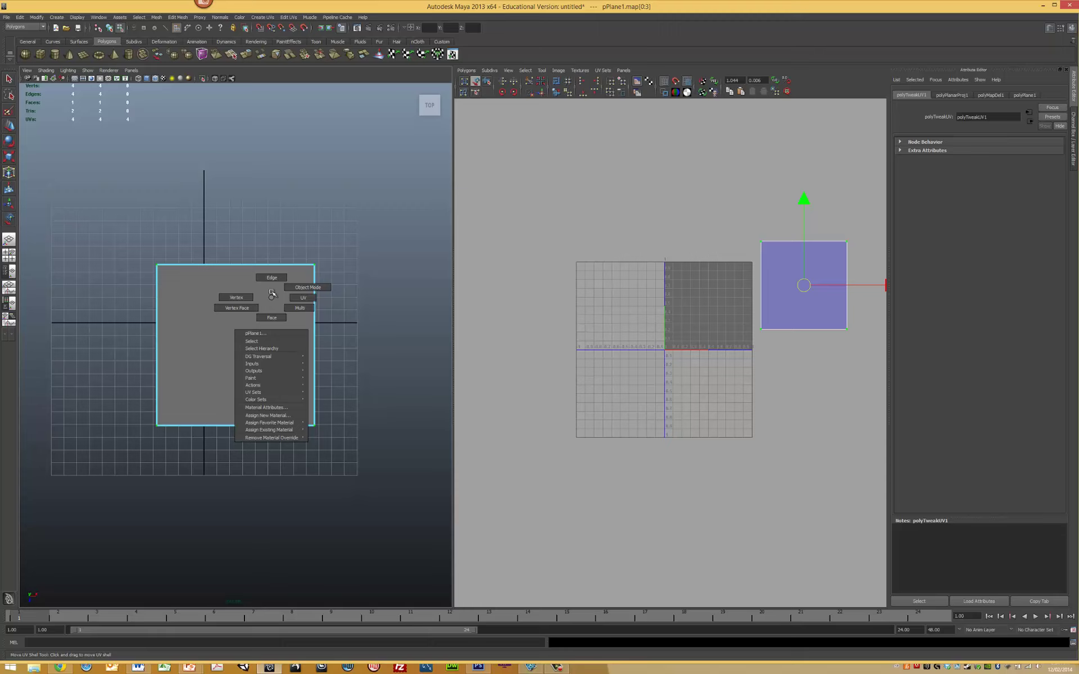
# - Select the plane's upper edge in the top view to examine its matching UV edge, and clear the selection
pyautogui.moveTo(272, 294); pyautogui.dragTo(271, 280, button='right')
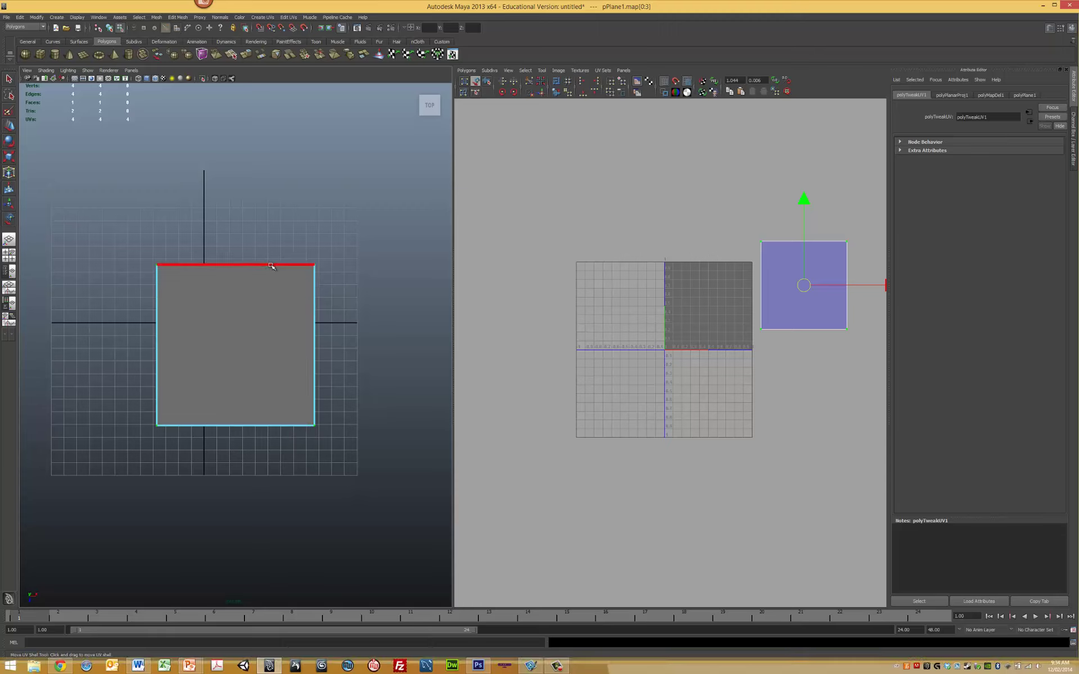
pyautogui.click(272, 266)
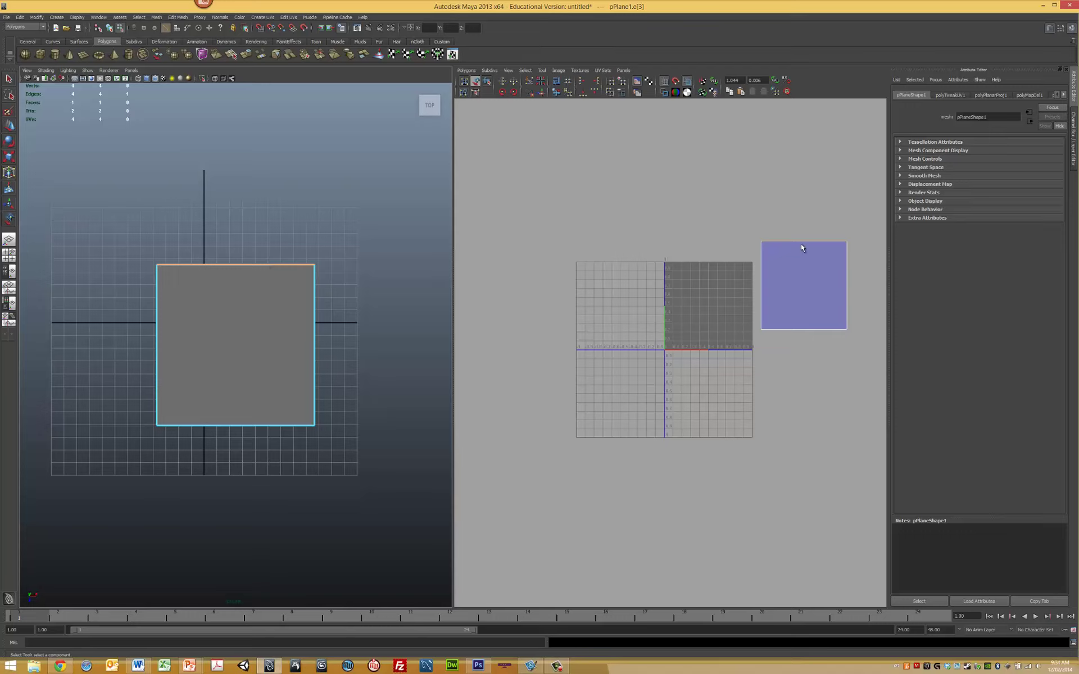
pyautogui.click(755, 261)
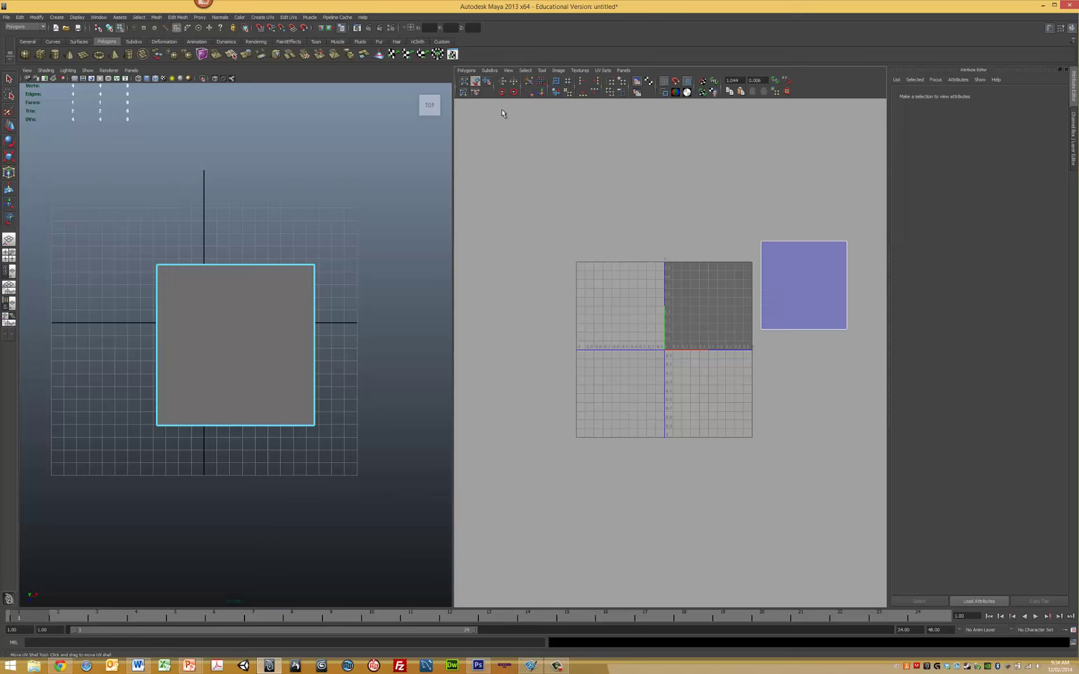
# - Try rotating the whole UV shell slightly about its center
pyautogui.click(828, 279)
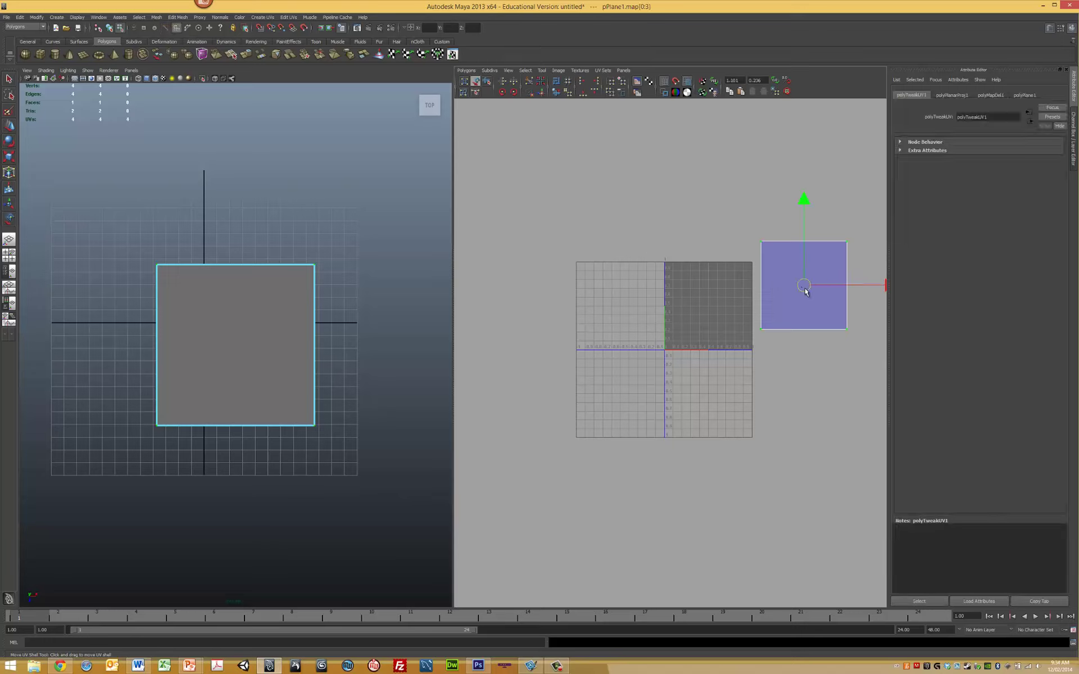
pyautogui.press('e')
pyautogui.moveTo(776, 217)
pyautogui.mouseDown()
pyautogui.moveTo(738, 230)
pyautogui.moveTo(722, 257)
pyautogui.moveTo(776, 224)
pyautogui.moveTo(723, 256)
pyautogui.moveTo(737, 232)
pyautogui.moveTo(698, 270)
pyautogui.moveTo(818, 234)
pyautogui.moveTo(857, 250)
pyautogui.moveTo(745, 244)
pyautogui.moveTo(755, 230)
pyautogui.moveTo(778, 234)
pyautogui.mouseUp()
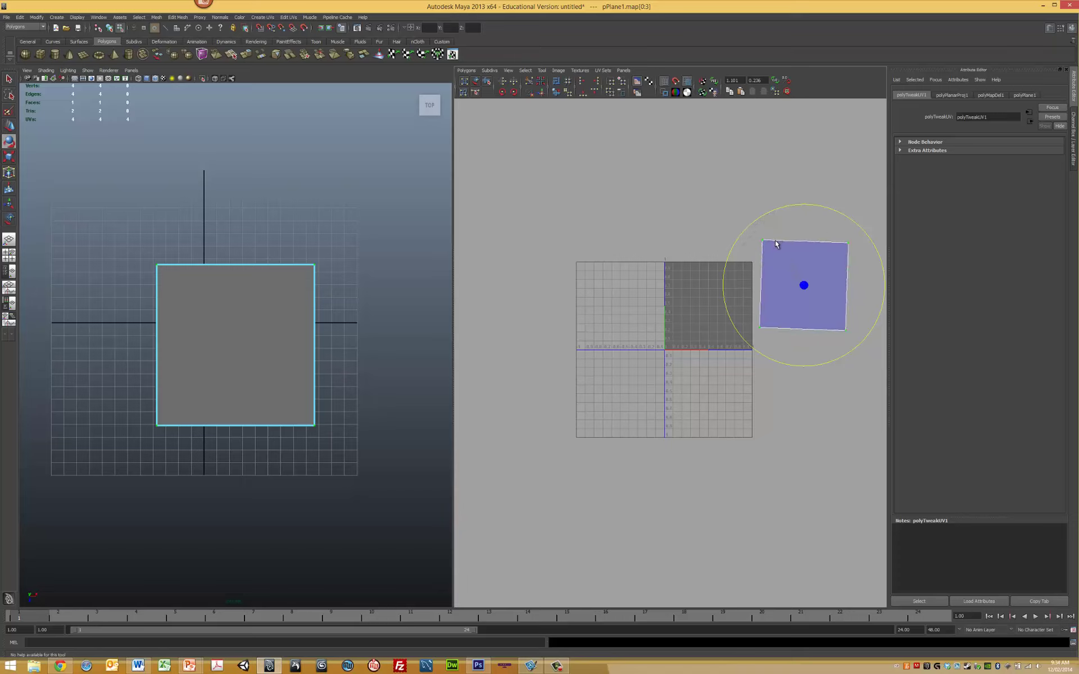
pyautogui.click(722, 231)
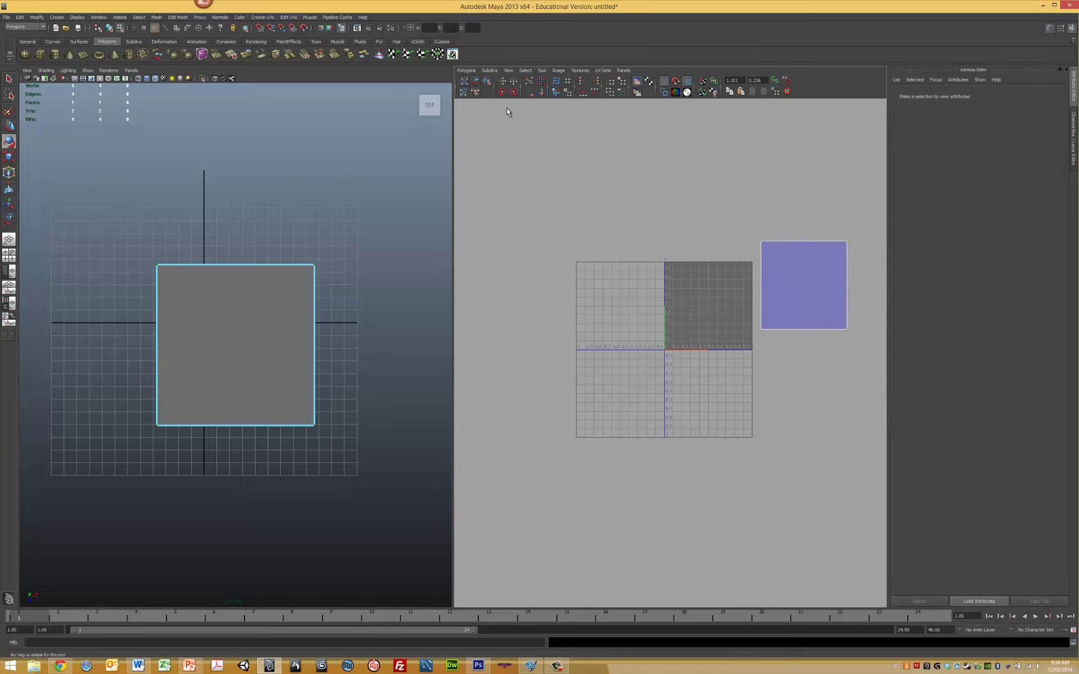
# - Move the plane's UV shell back inside the 0–1 texture space with the Move UV Shell tool
pyautogui.click(476, 81)
pyautogui.click(804, 287)
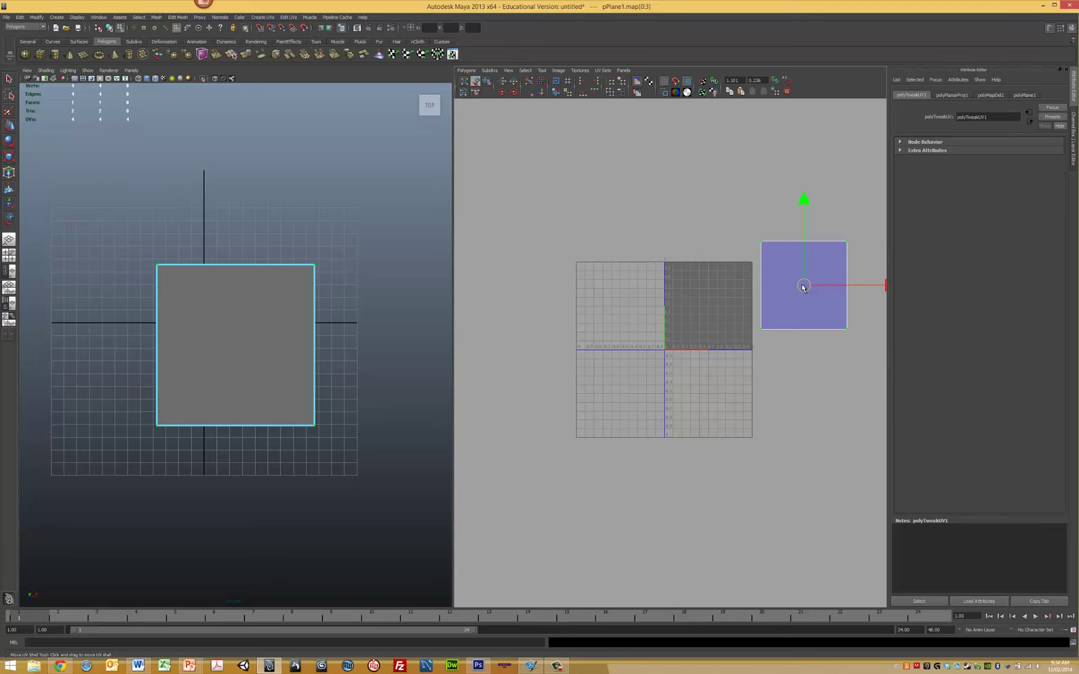
pyautogui.moveTo(804, 285); pyautogui.dragTo(710, 307)
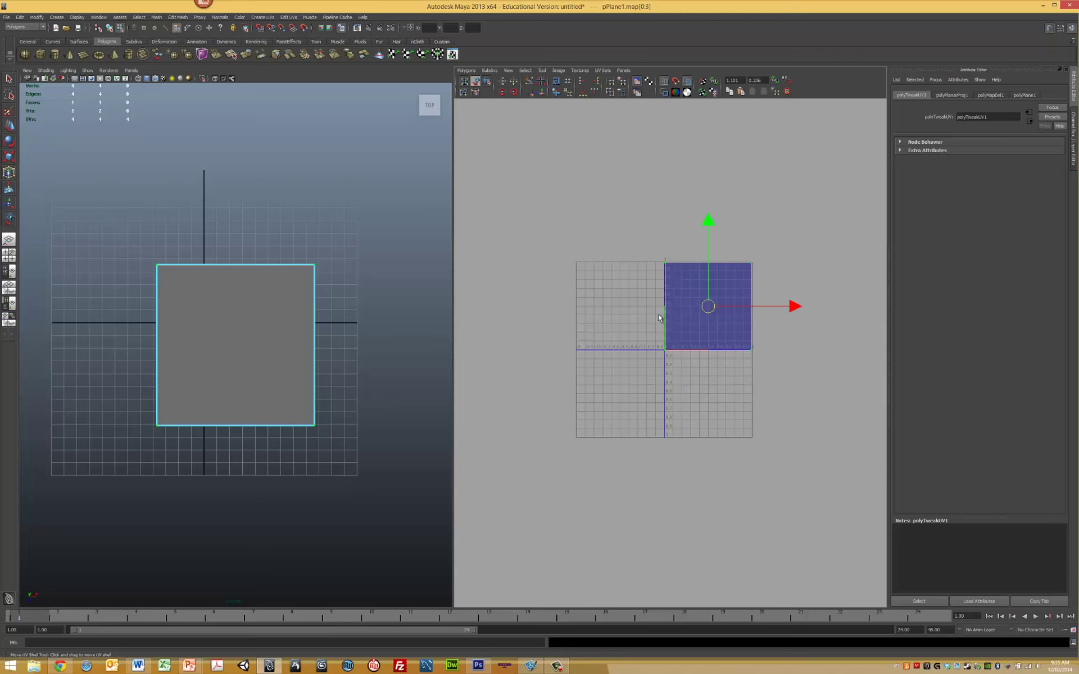
# - Scale the UV shell down slightly and uniformly, leaving a small margin inside the 0–1 texture space
pyautogui.press('a')
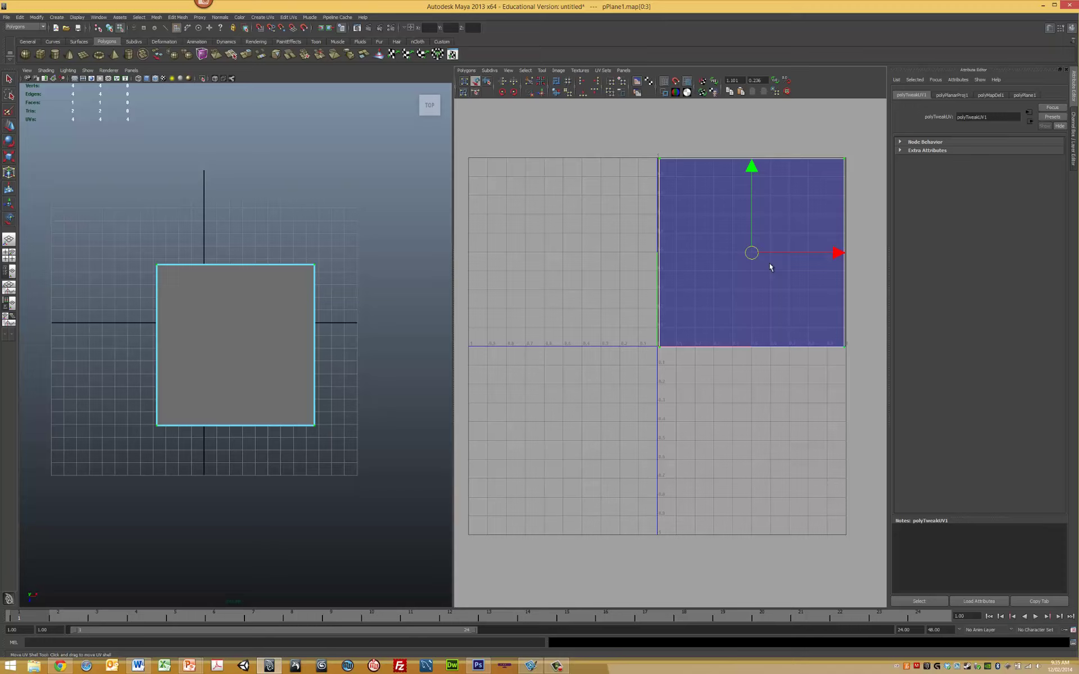
pyautogui.press('r')
pyautogui.moveTo(754, 256); pyautogui.dragTo(752, 256)
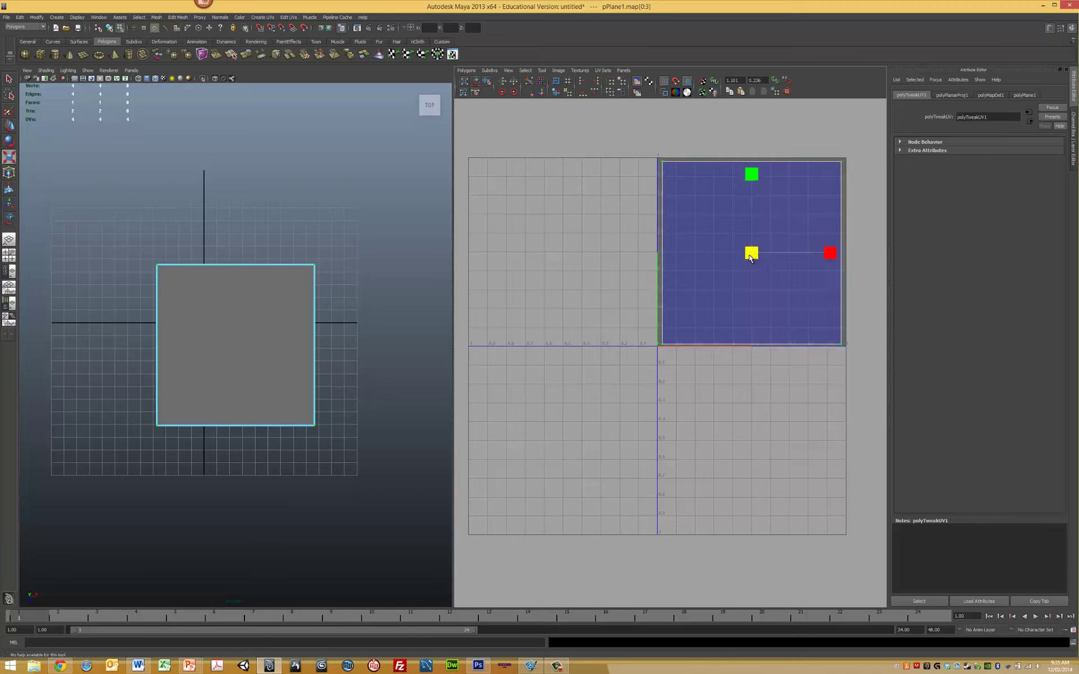
# - Move the plane's UV shell slightly upward to center it within the 0–1 texture space
pyautogui.press('w')
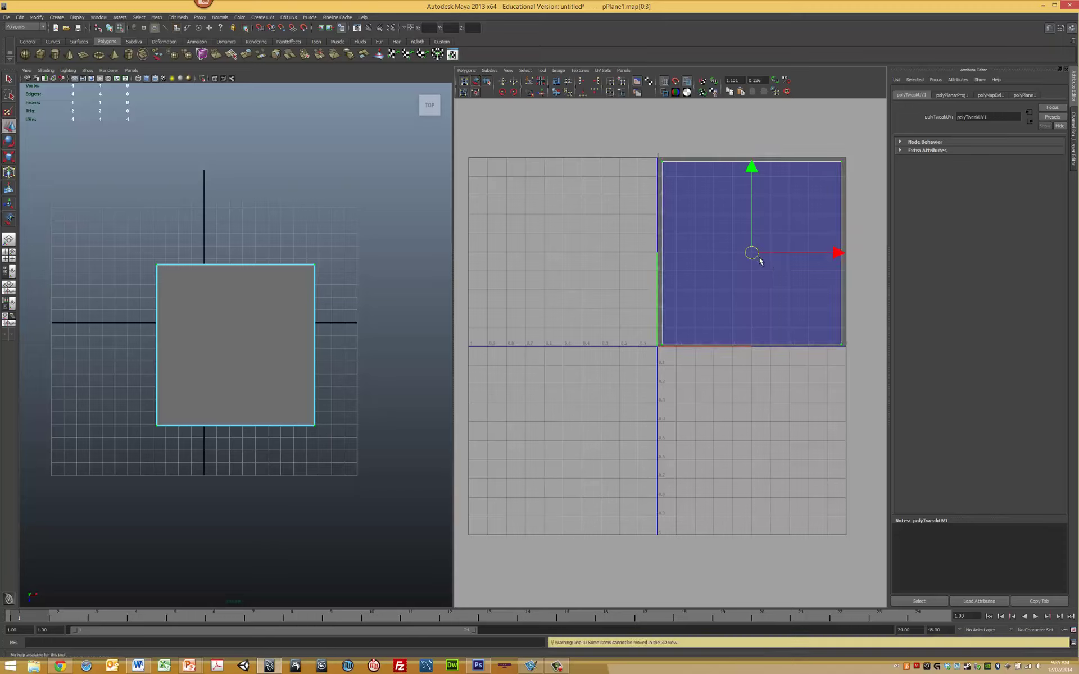
pyautogui.moveTo(751, 256); pyautogui.dragTo(751, 253)
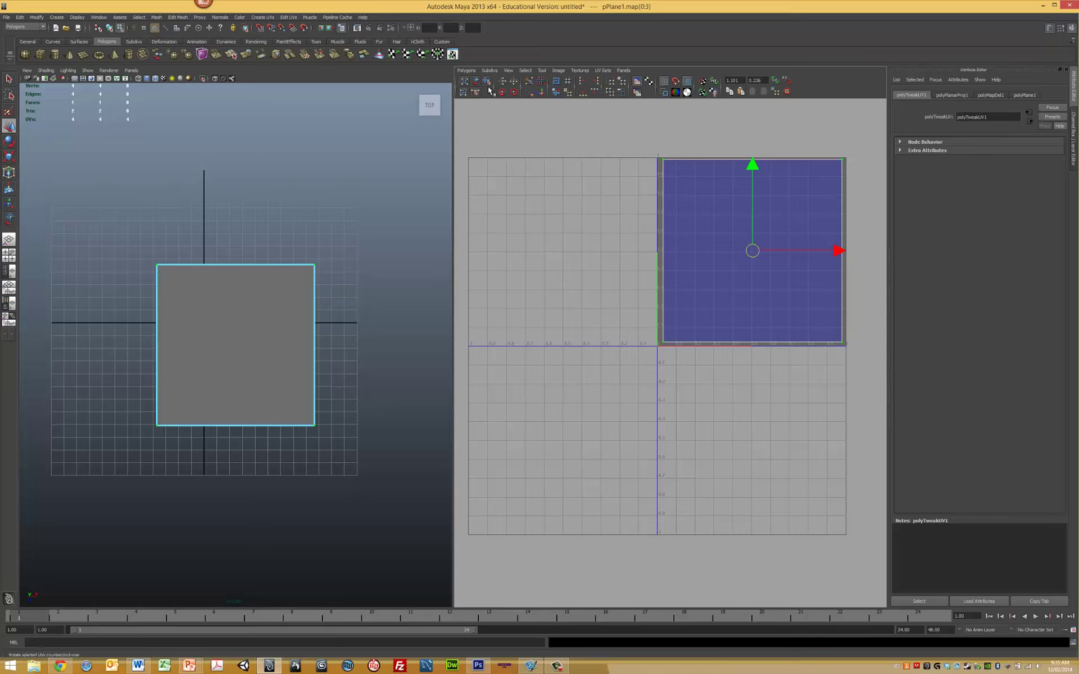
# - Export a 512 × 512 PNG UV snapshot of the plane to the Desktop with the file name planeUV
pyautogui.click(467, 70)
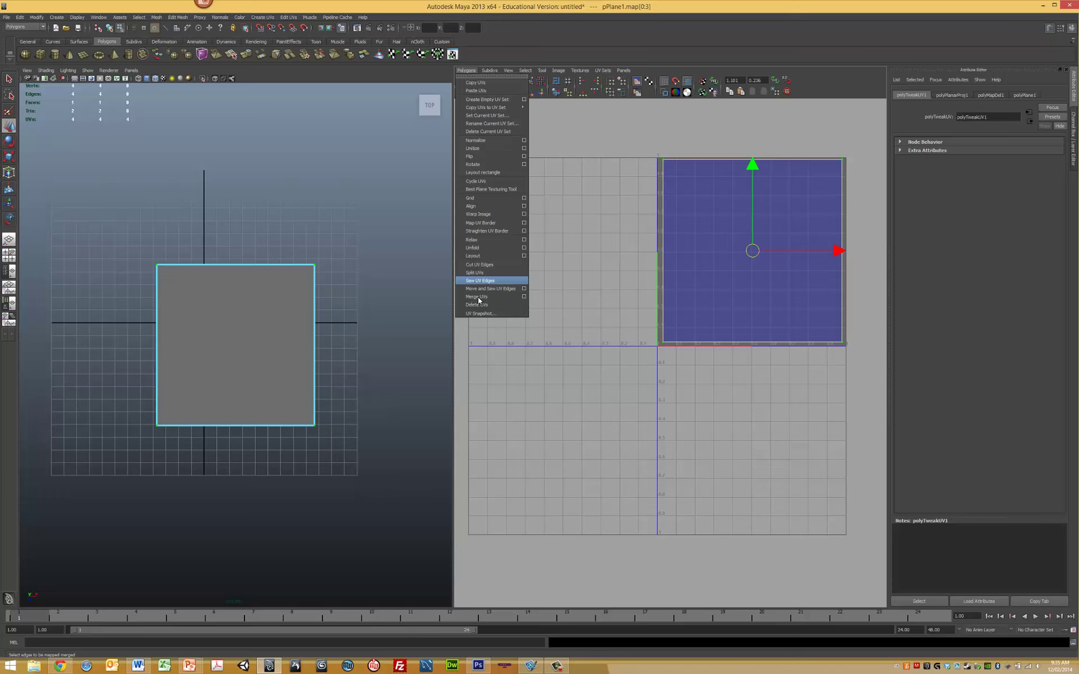
pyautogui.click(479, 314)
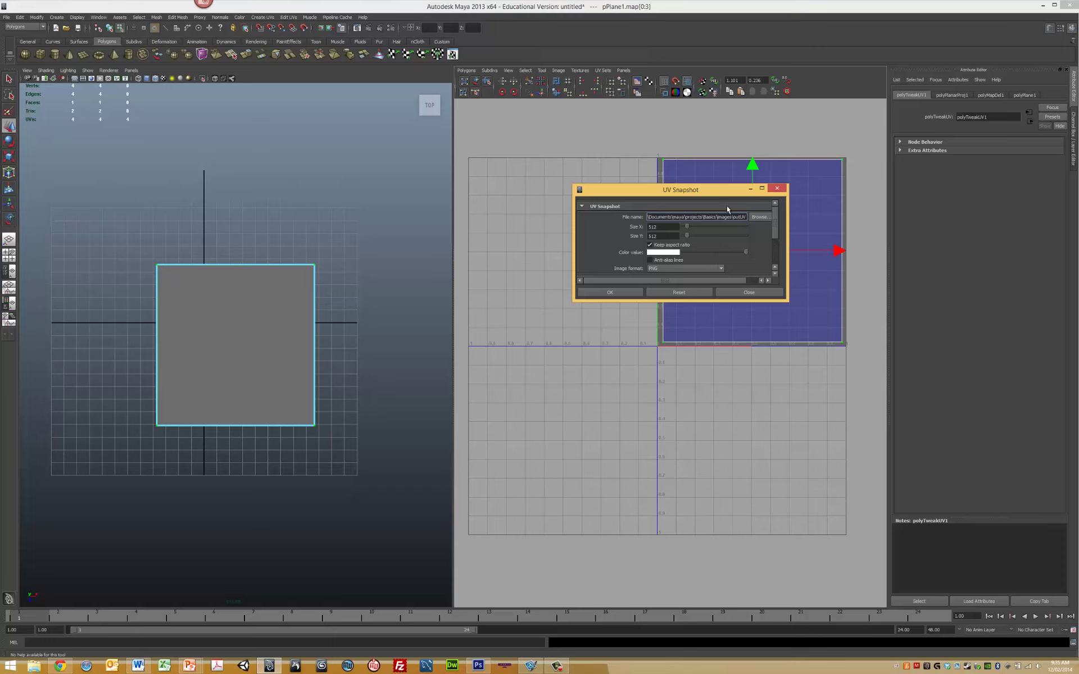
pyautogui.click(760, 217)
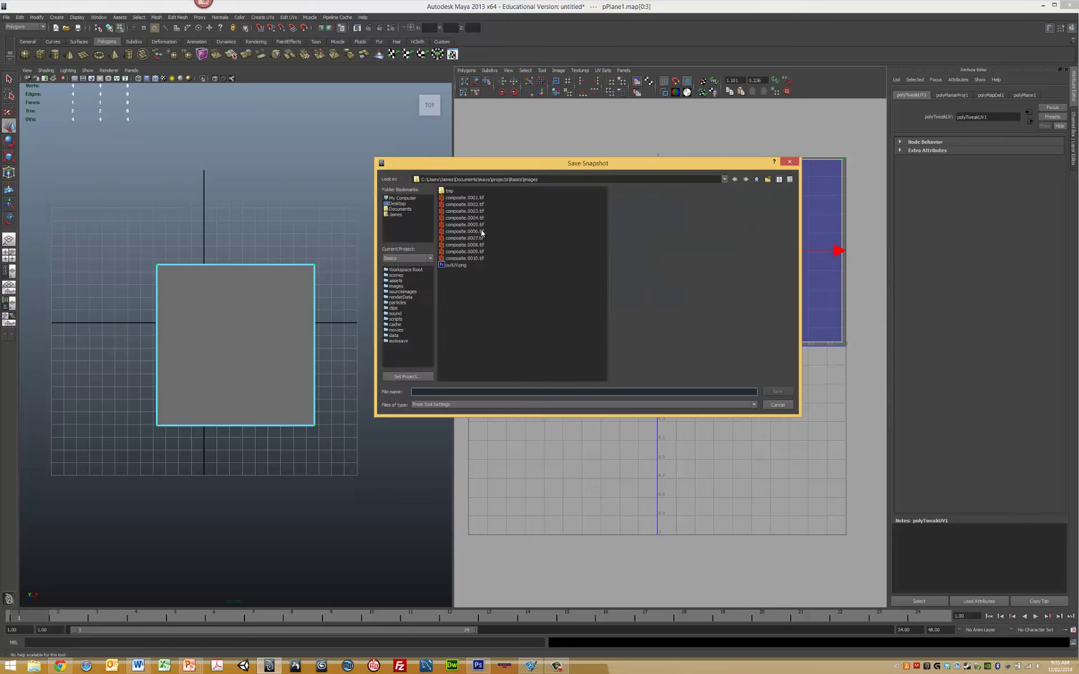
pyautogui.click(398, 205)
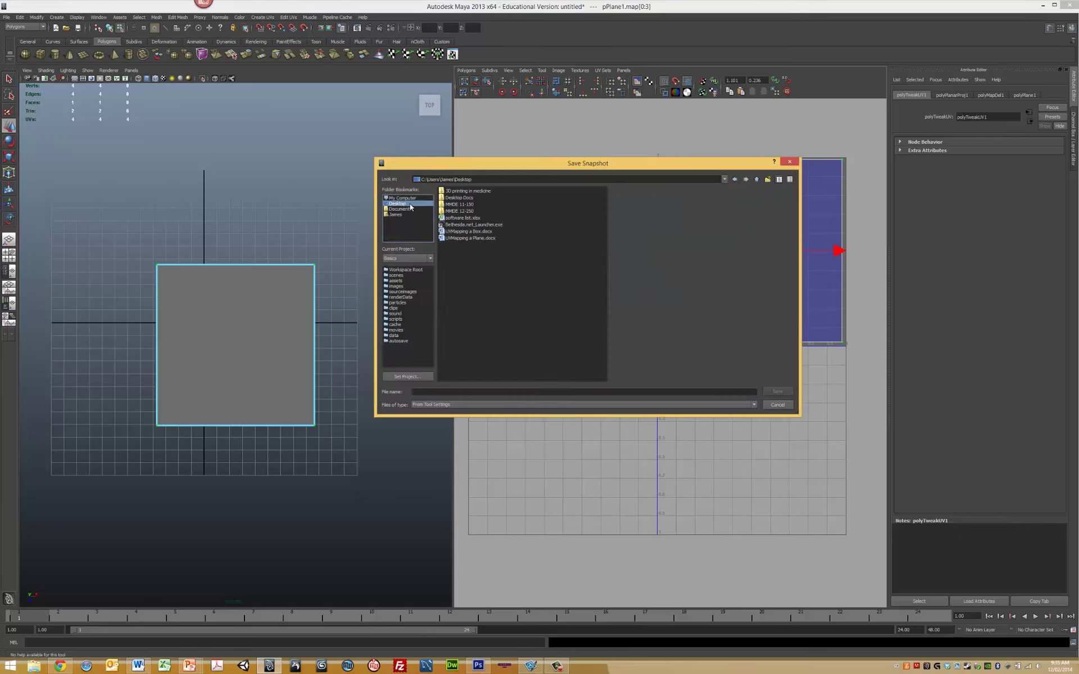
pyautogui.click(445, 390)
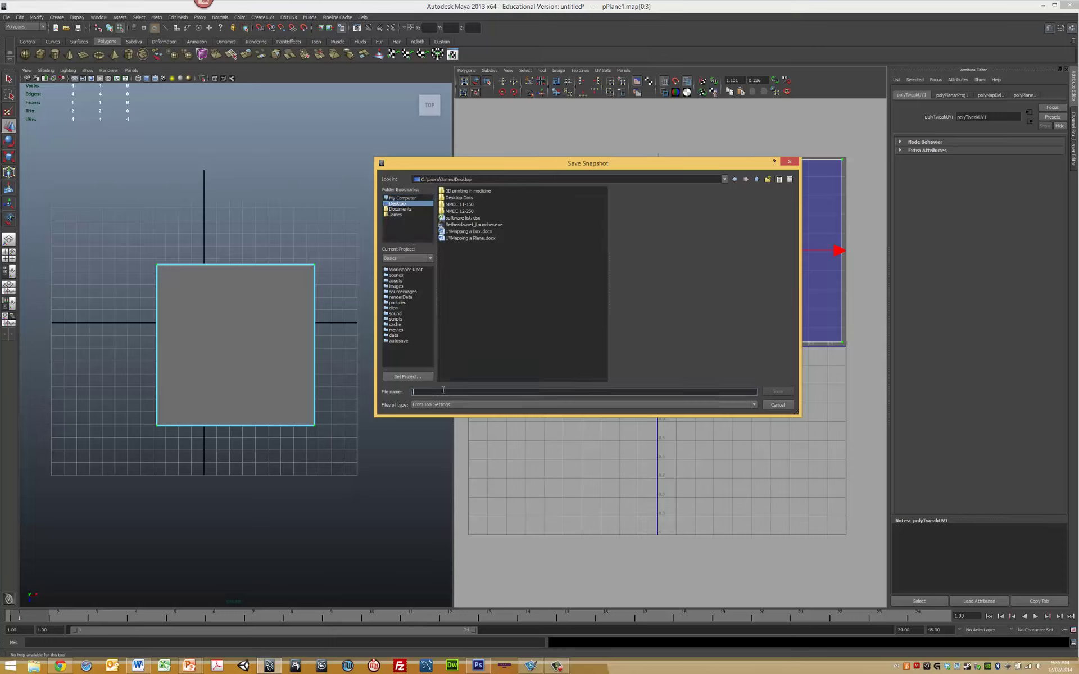
pyautogui.write('planeUV')
pyautogui.press('Return')
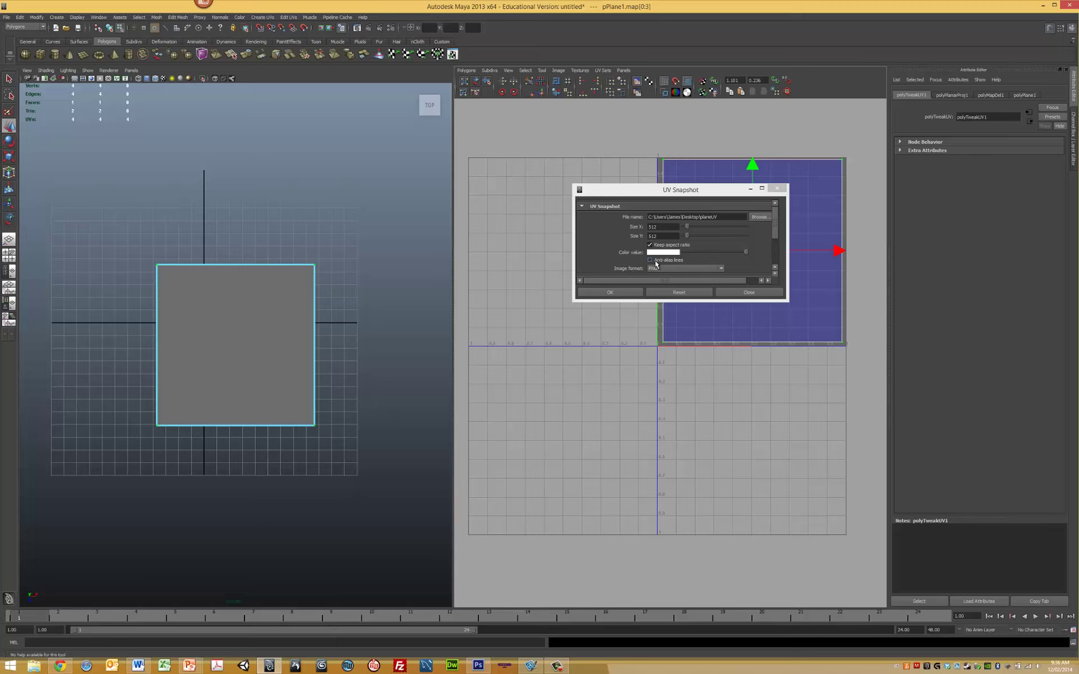
pyautogui.click(626, 294)
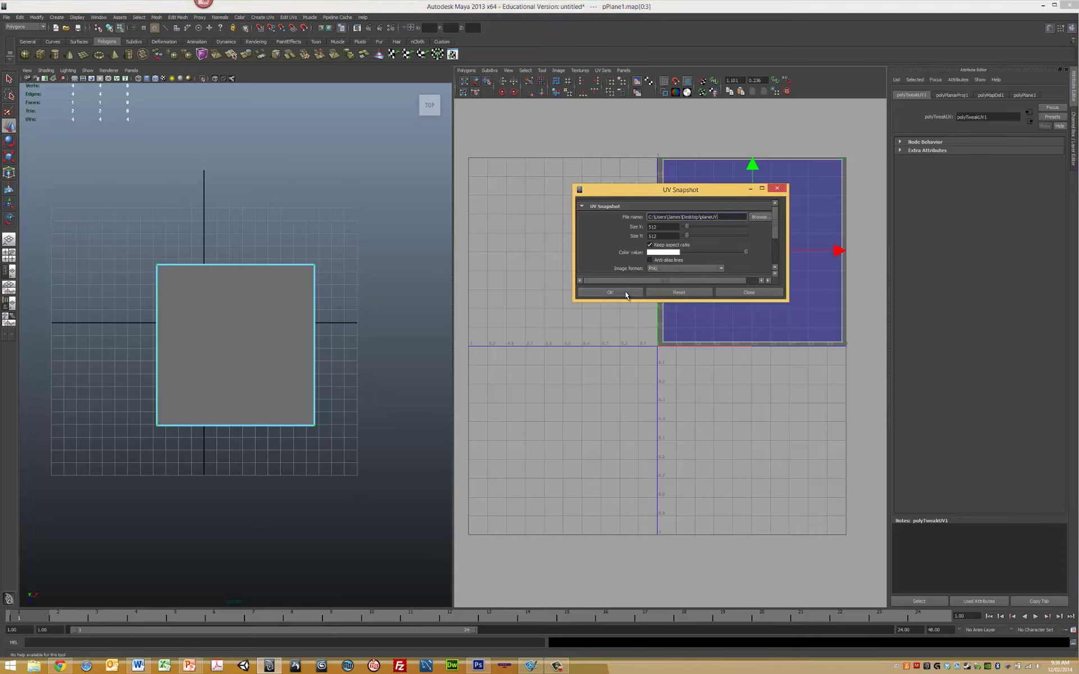
# - Switch to Photoshop, open planeUV.png from the desktop in it, and maximize the Photoshop window
pyautogui.click(1042, 6)
pyautogui.moveTo(15, 57)
pyautogui.mouseDown()
pyautogui.moveTo(56, 89)
pyautogui.moveTo(476, 231)
pyautogui.moveTo(59, 94)
pyautogui.moveTo(27, 60)
pyautogui.mouseUp()
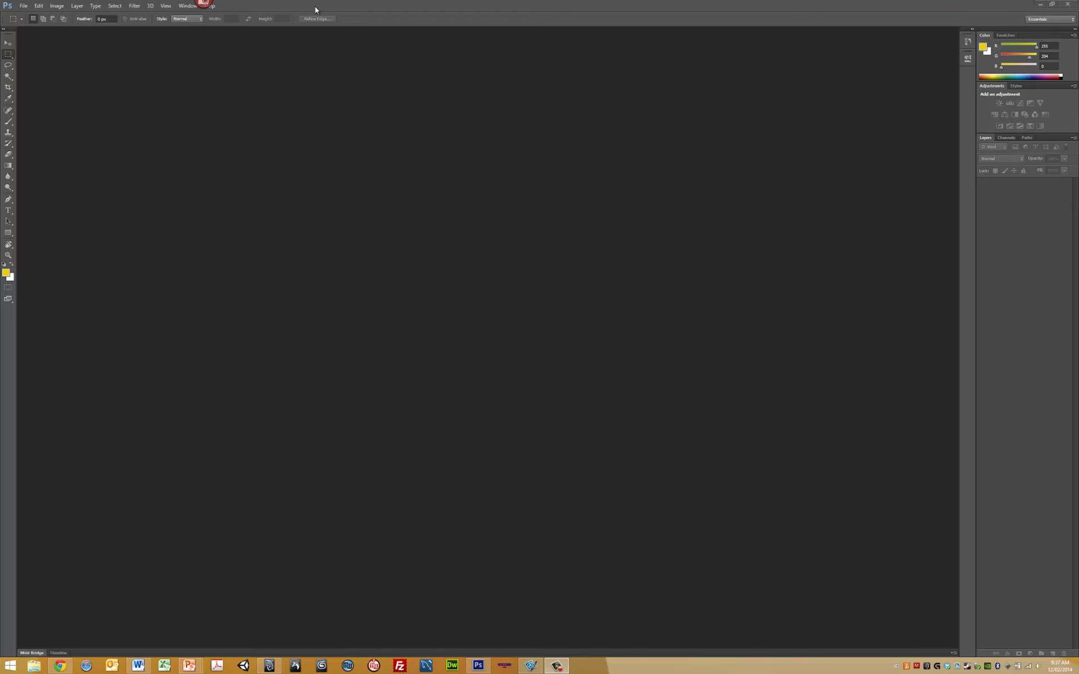
pyautogui.moveTo(326, 8); pyautogui.dragTo(418, 95)
pyautogui.moveTo(14, 61); pyautogui.dragTo(446, 233)
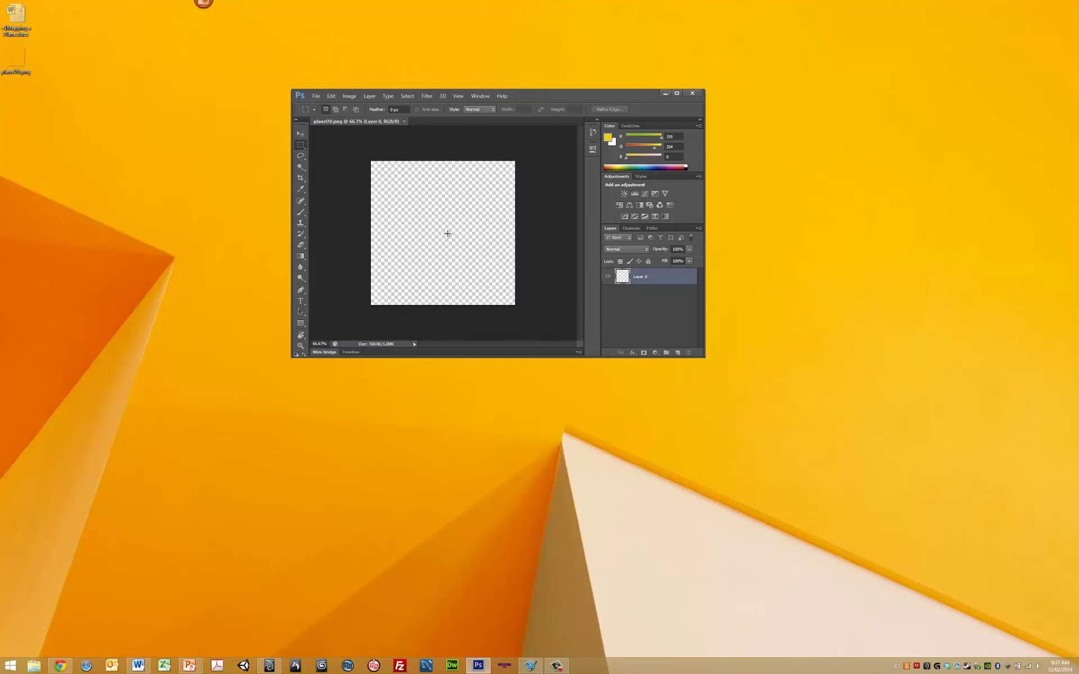
pyautogui.click(678, 94)
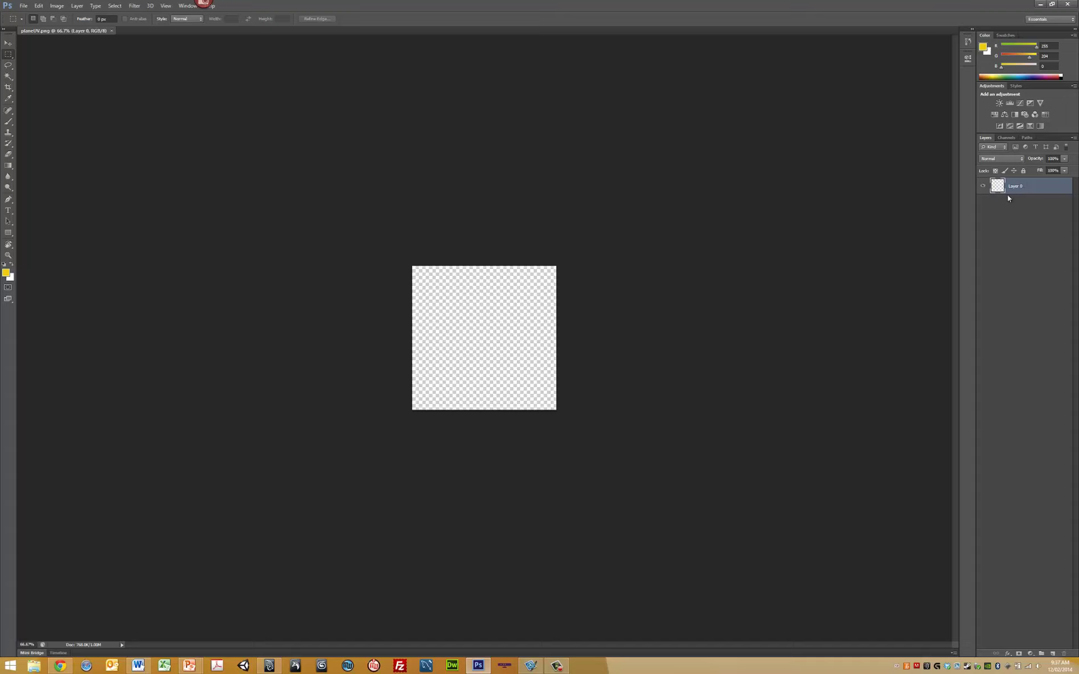
# - Rename Layer 0 as UV and add a new layer named Background
pyautogui.doubleClick(1014, 186)
pyautogui.click(1052, 653)
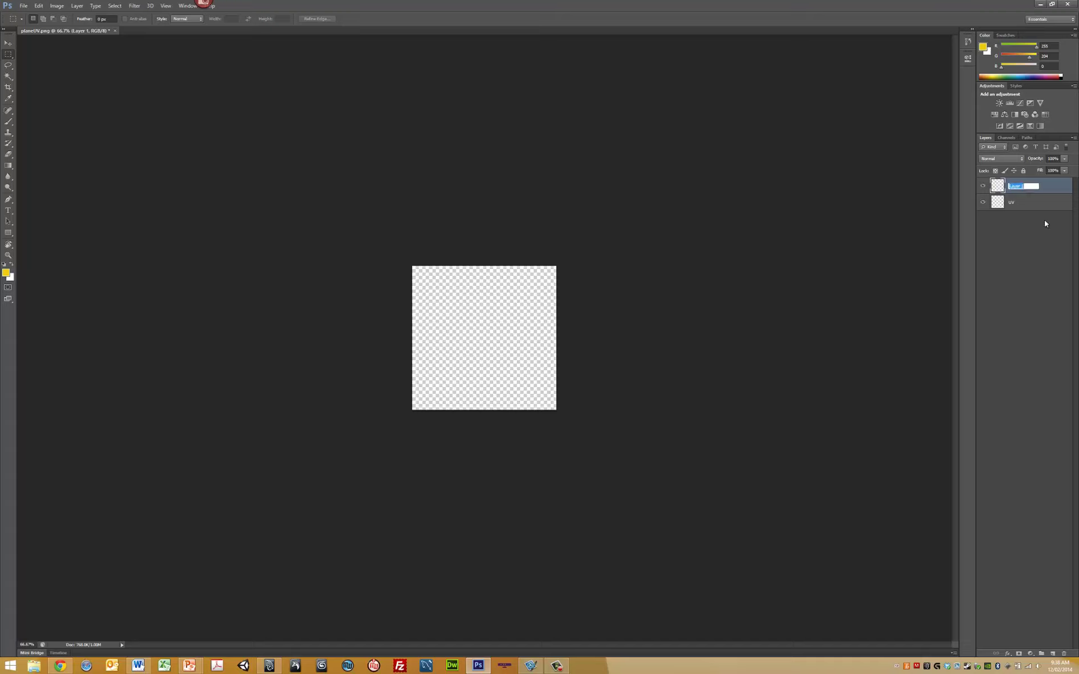
pyautogui.write('Background')
pyautogui.press('Return')
# - Fill the Background layer with black beneath the UV layer, and add a layer named Texture between them
pyautogui.click(10, 166)
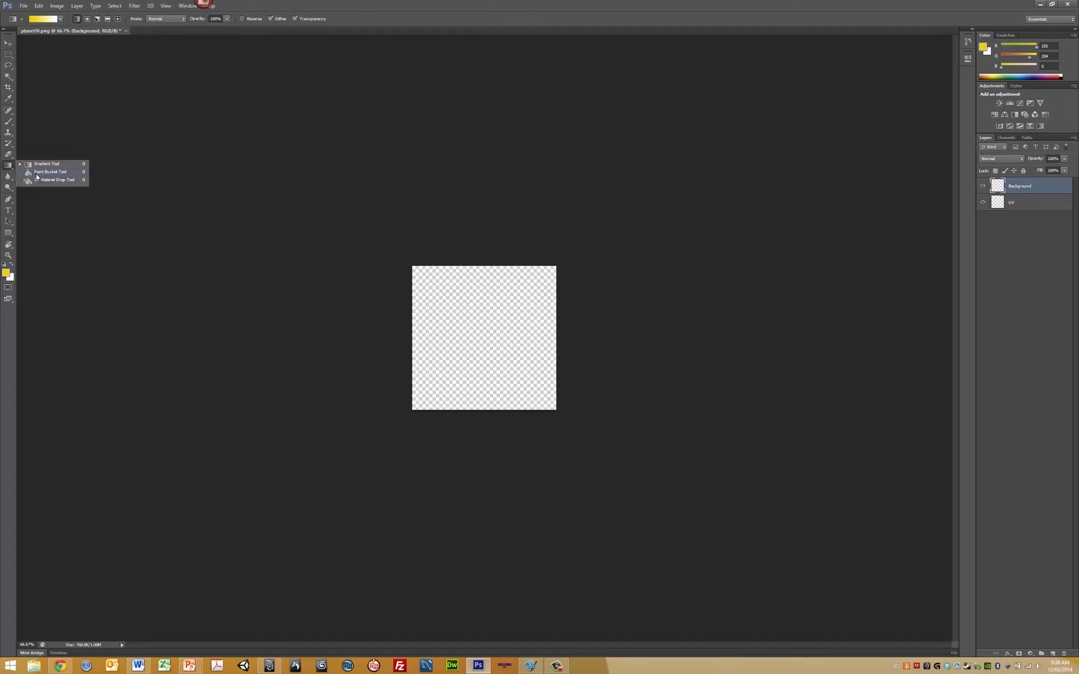
pyautogui.click(36, 172)
pyautogui.click(986, 49)
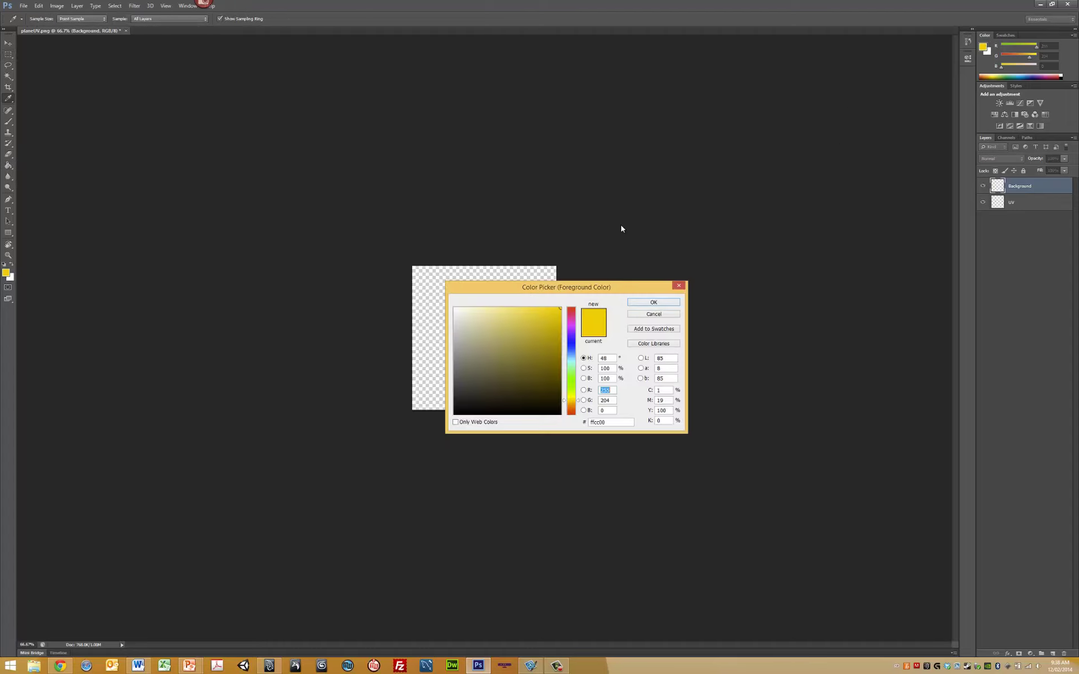
pyautogui.click(454, 415)
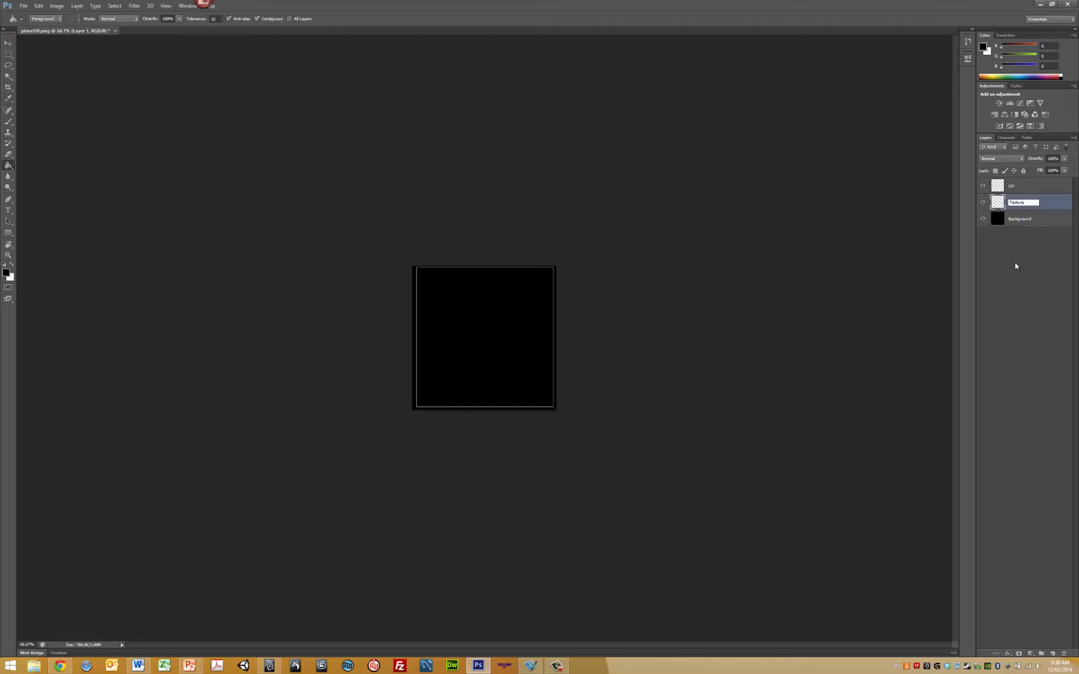
pyautogui.click(1015, 265)
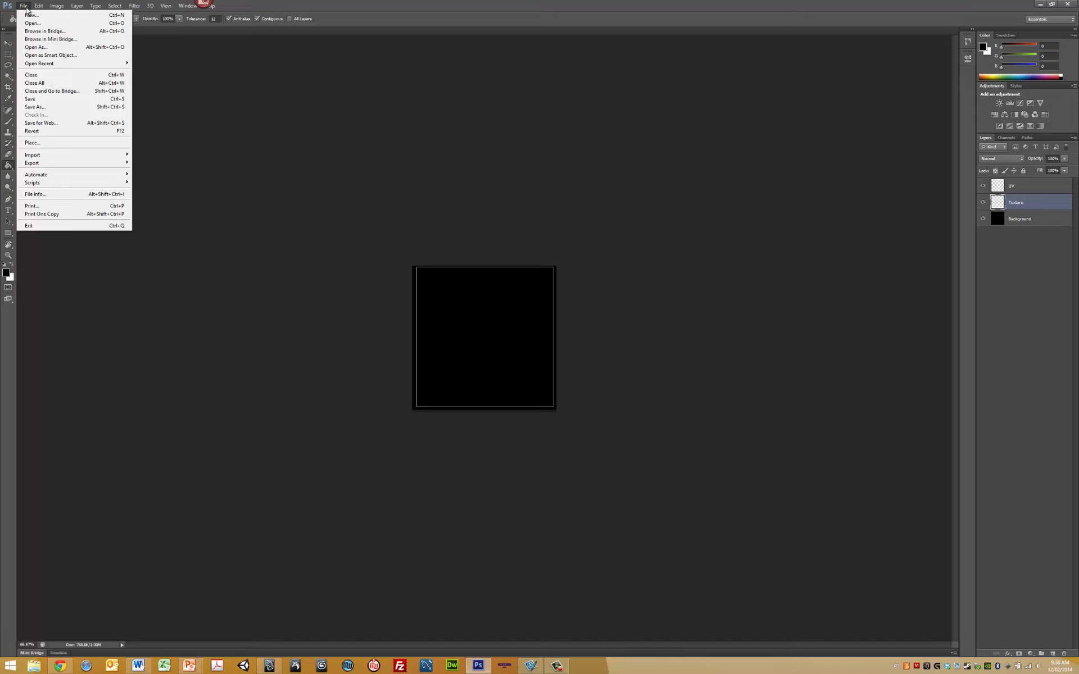
# - Shrink the Photoshop window and open the Week5 folder inside Desktop > MMDE 12-250 in File Explorer
pyautogui.moveTo(62, 156)
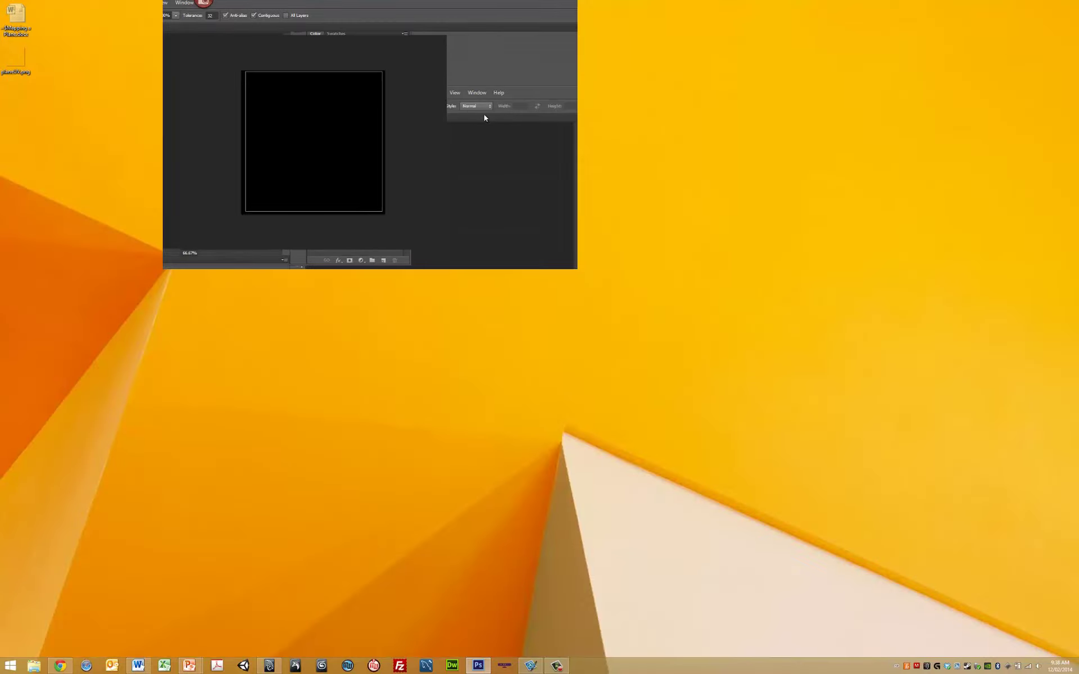
pyautogui.moveTo(469, 5); pyautogui.dragTo(582, 112)
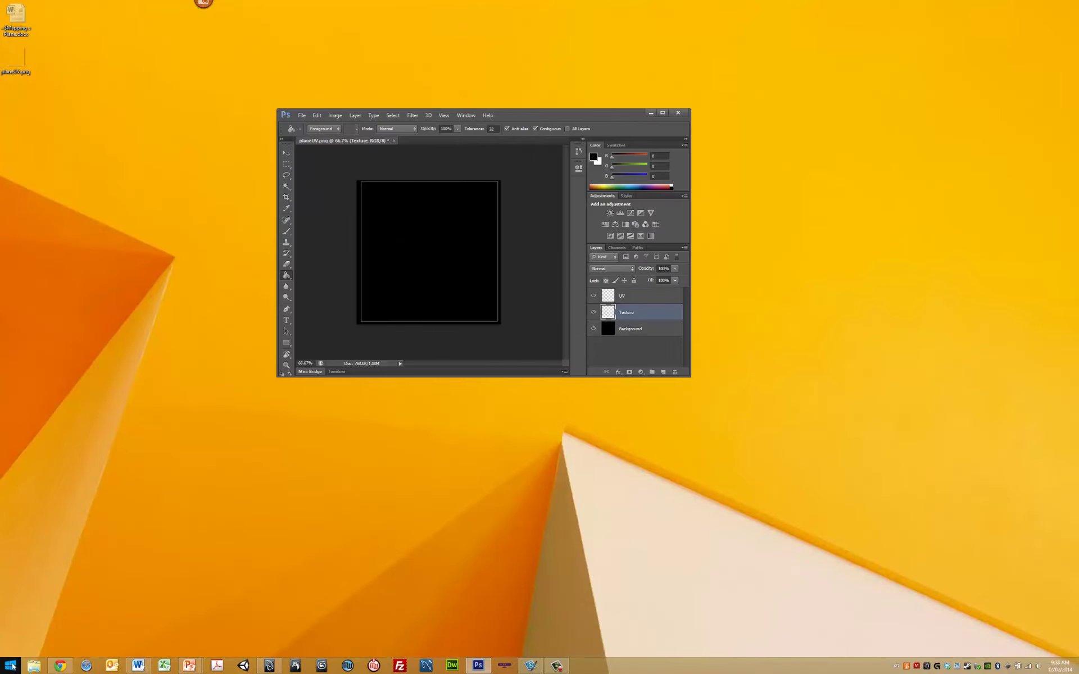
pyautogui.click(35, 667)
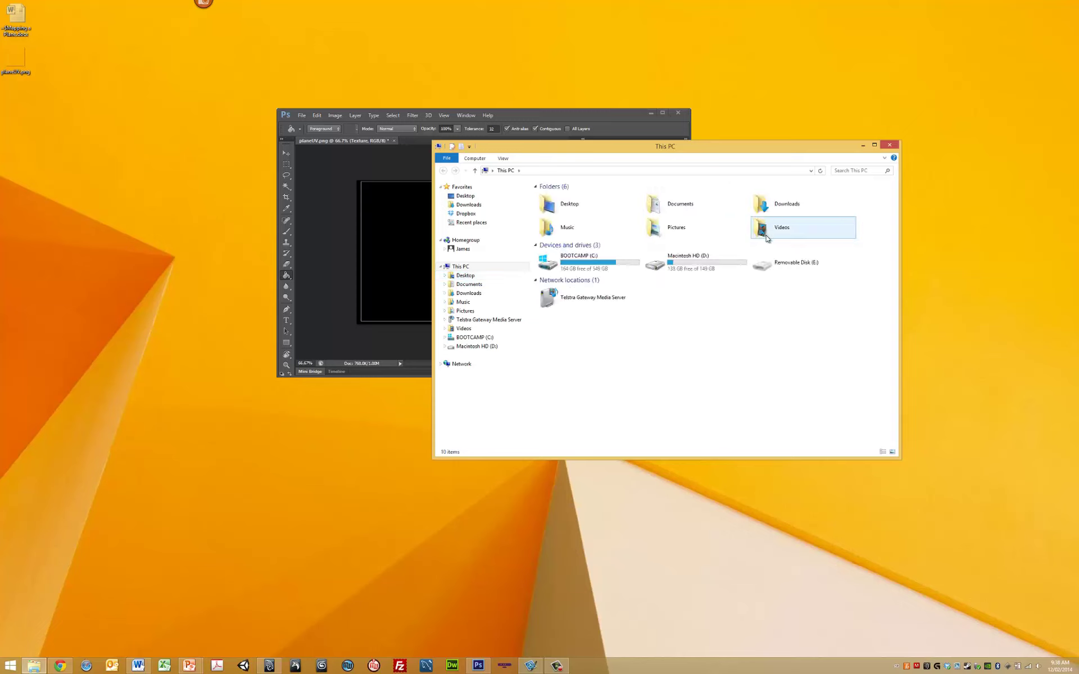
pyautogui.click(567, 206)
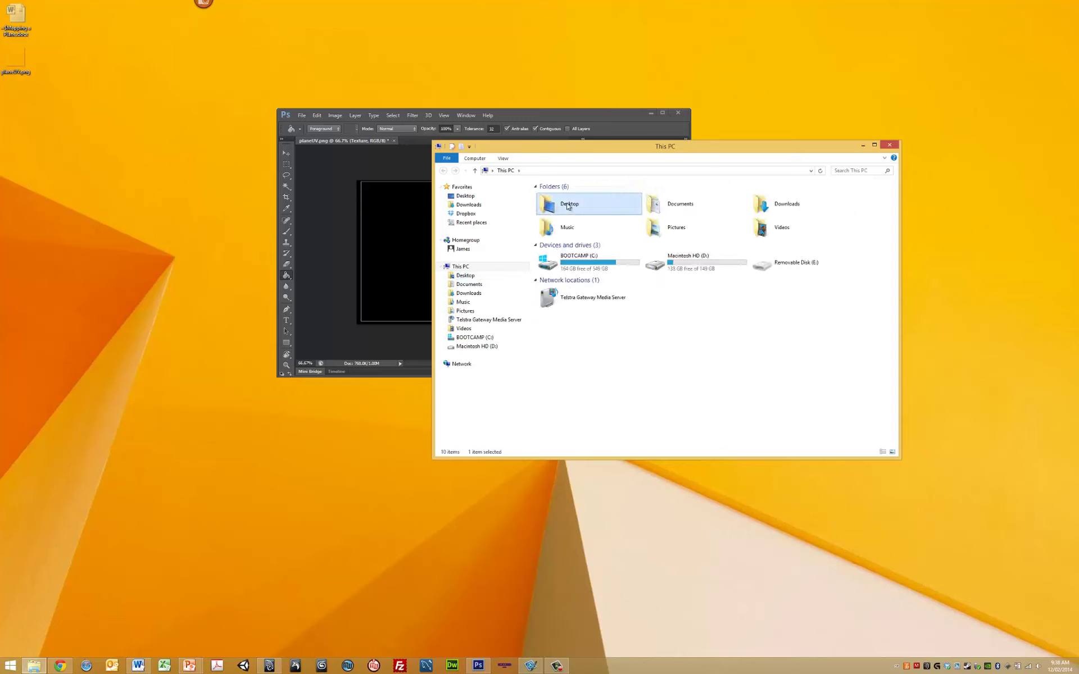
pyautogui.doubleClick(567, 206)
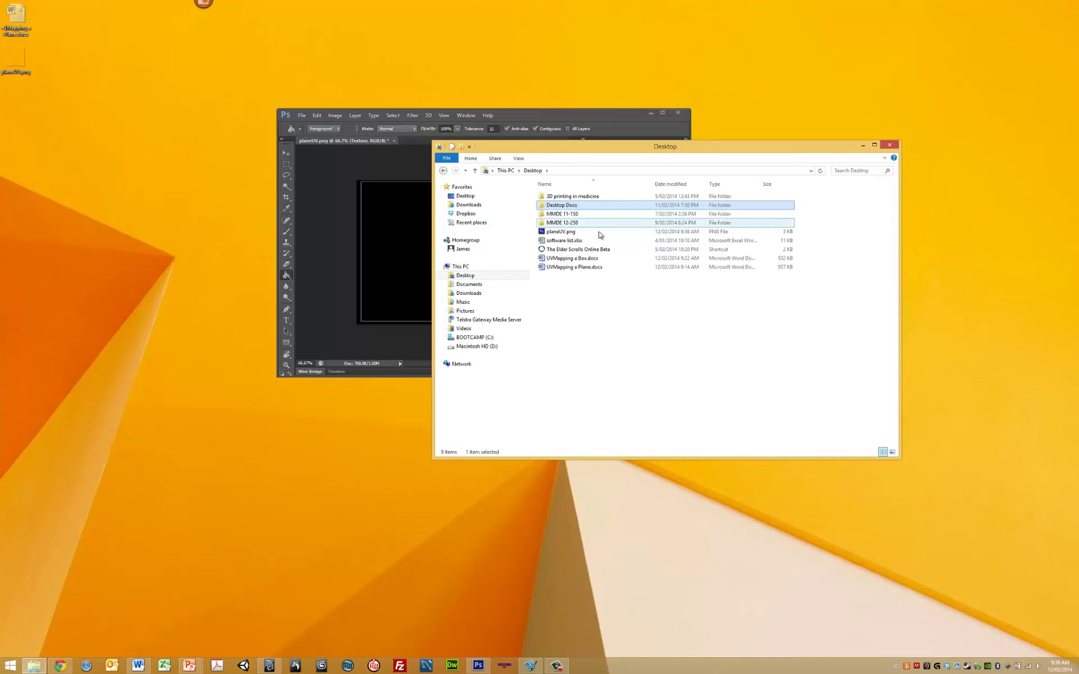
pyautogui.doubleClick(571, 225)
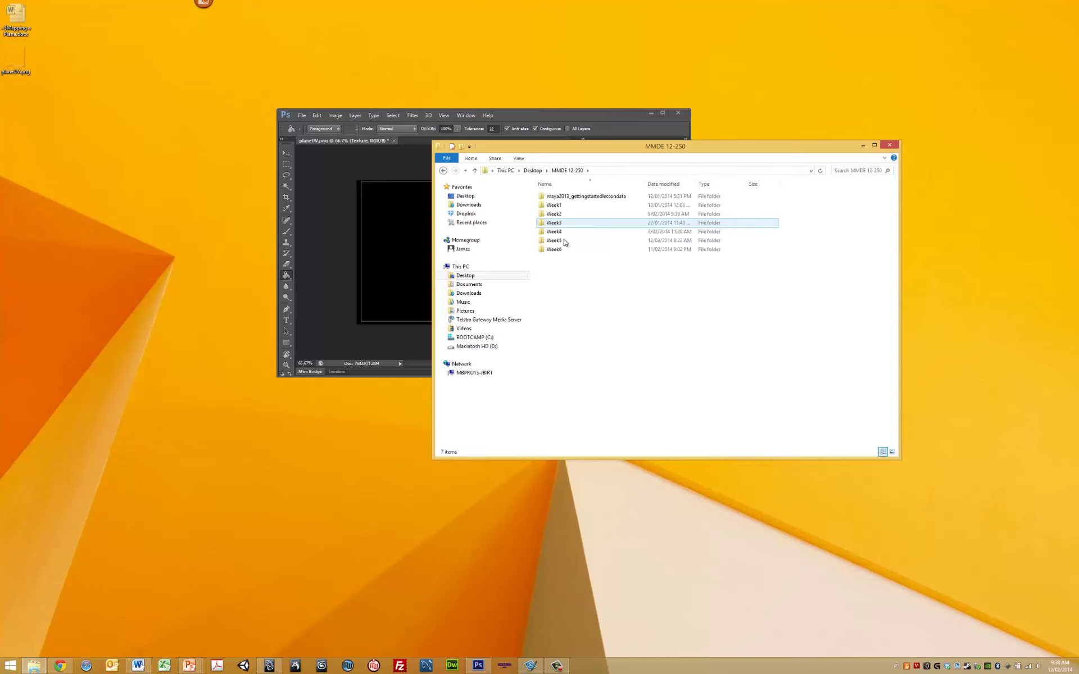
pyautogui.doubleClick(565, 241)
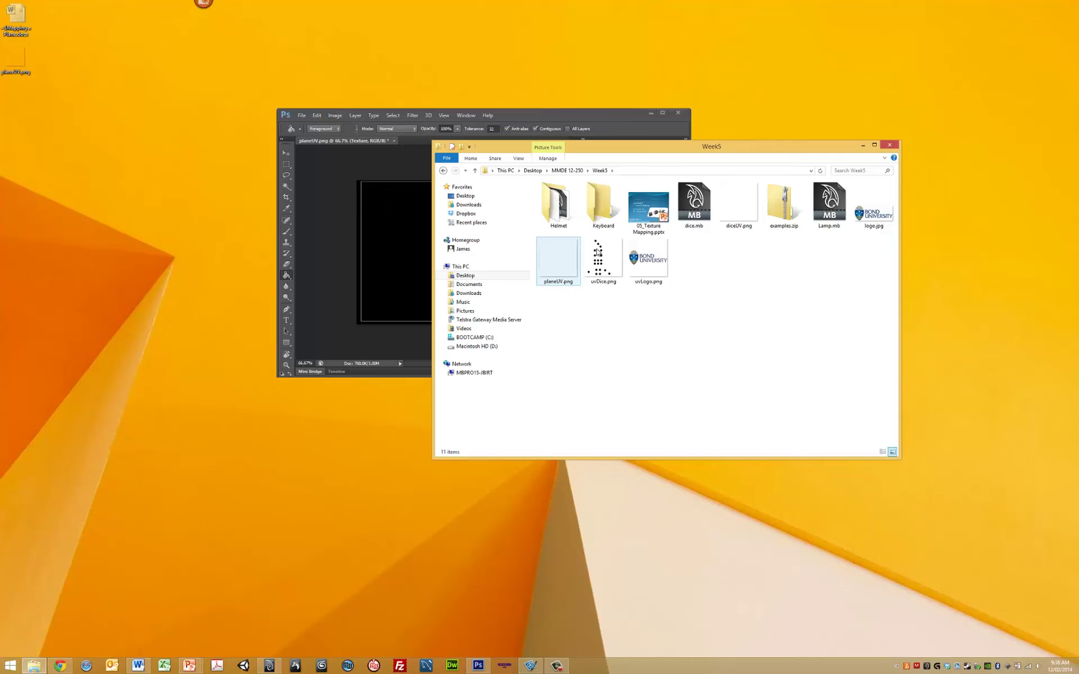
# - Place logo.jpg from the Week5 folder into the planeUV.png document, then minimize File Explorer and maximize Photoshop
pyautogui.click(645, 257)
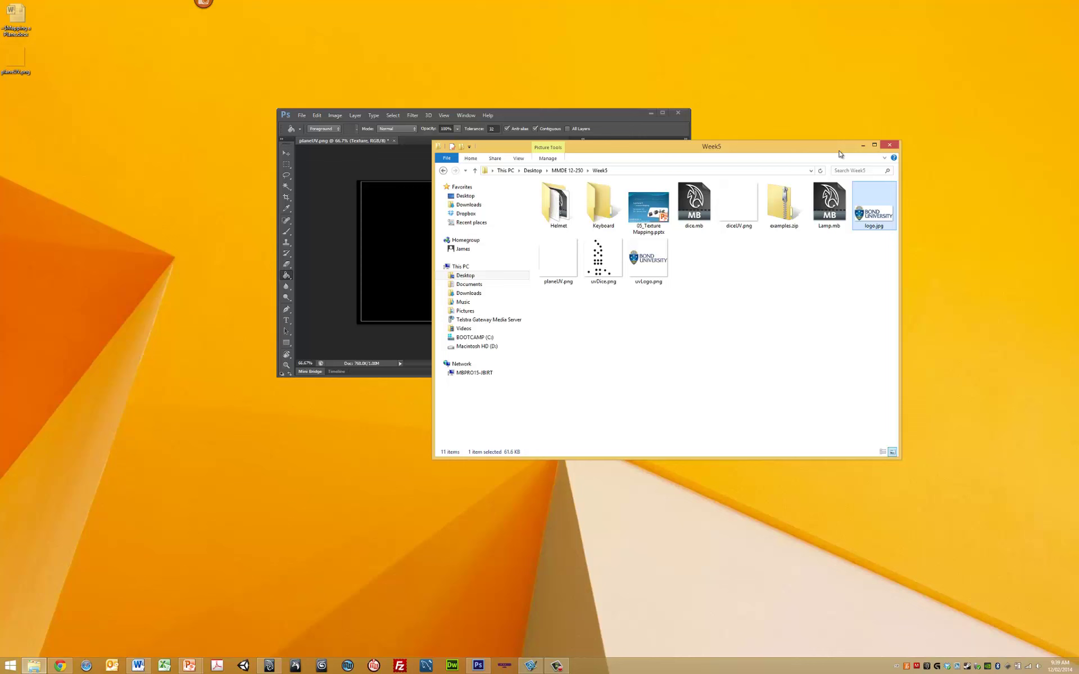
pyautogui.moveTo(840, 154); pyautogui.dragTo(1025, 186)
pyautogui.moveTo(1058, 236); pyautogui.dragTo(433, 261)
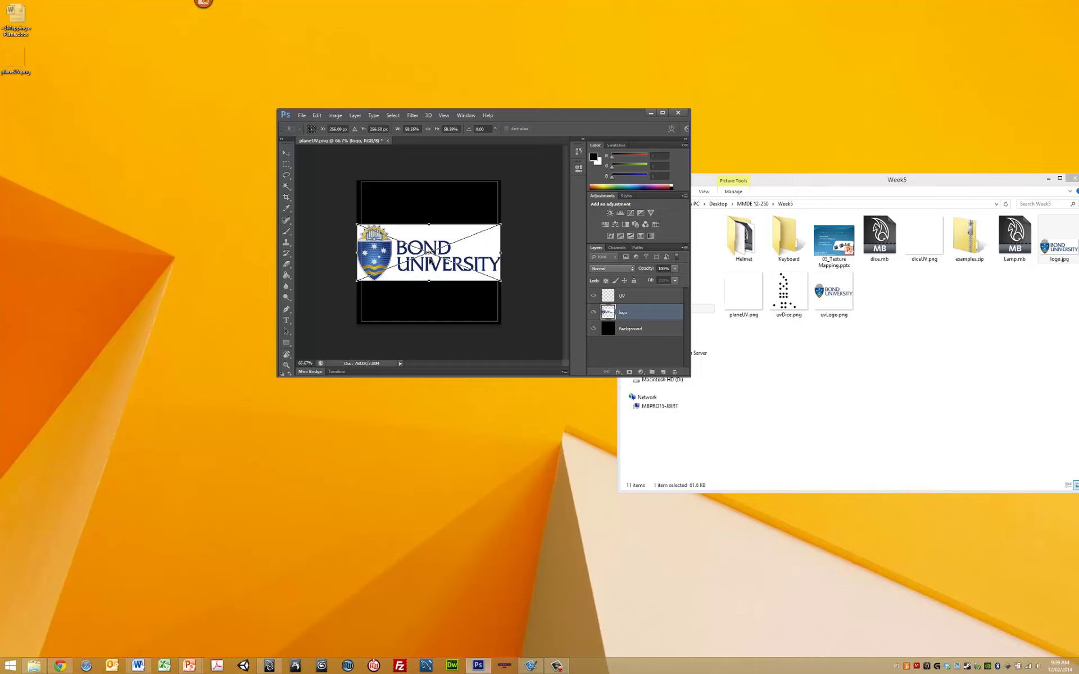
pyautogui.press('Return')
pyautogui.press('g')
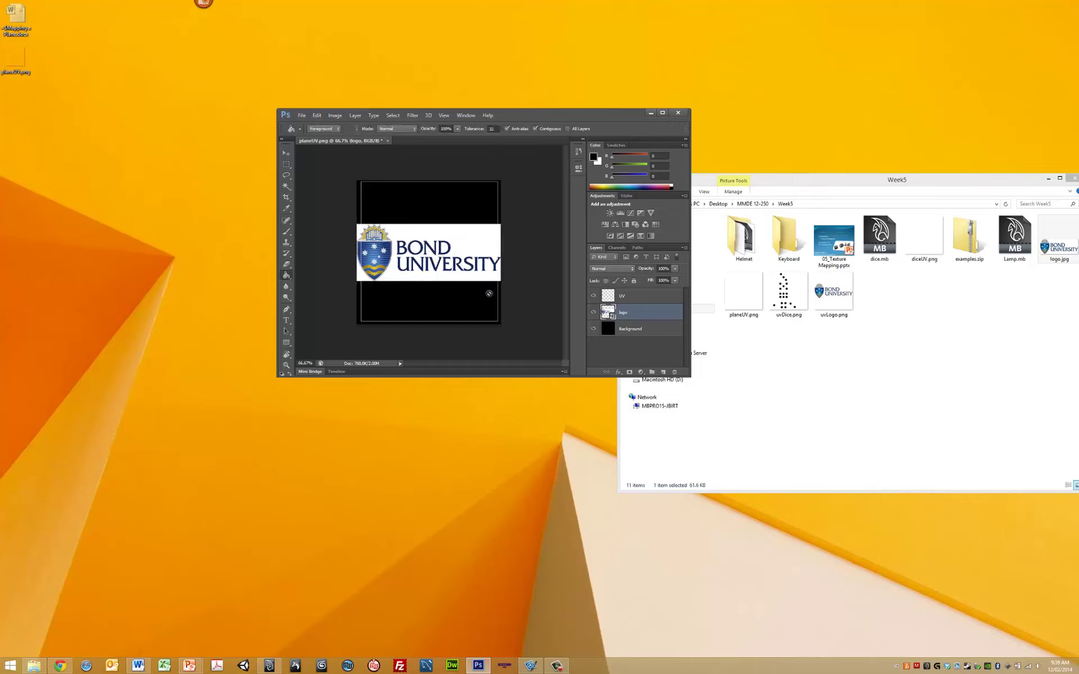
pyautogui.click(1042, 170)
pyautogui.click(1048, 178)
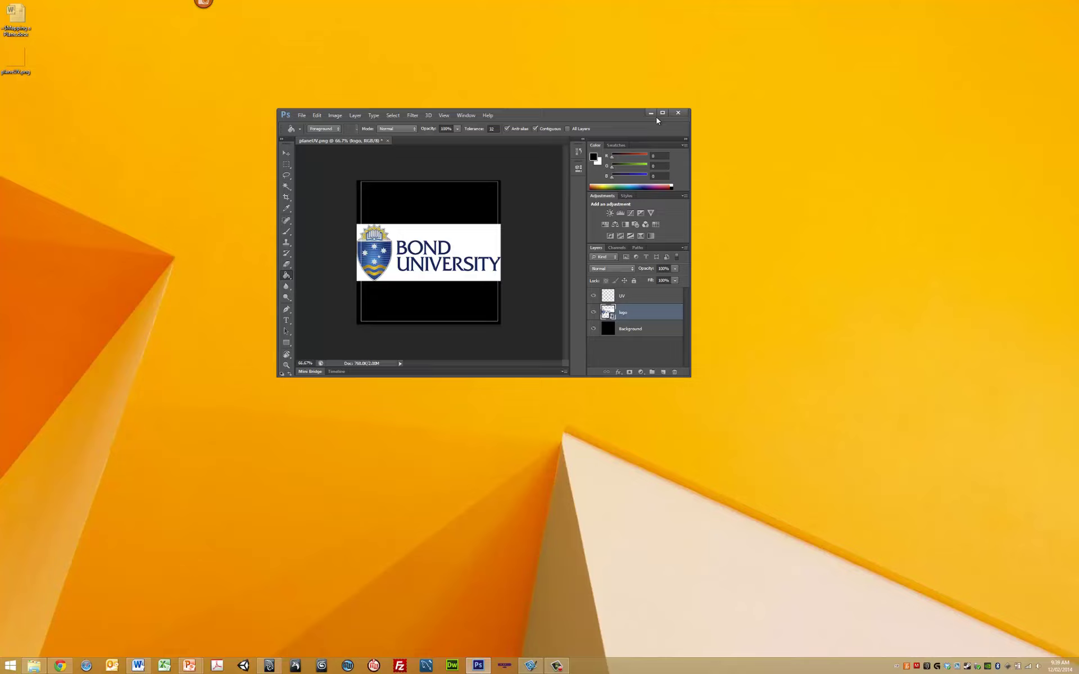
pyautogui.click(662, 115)
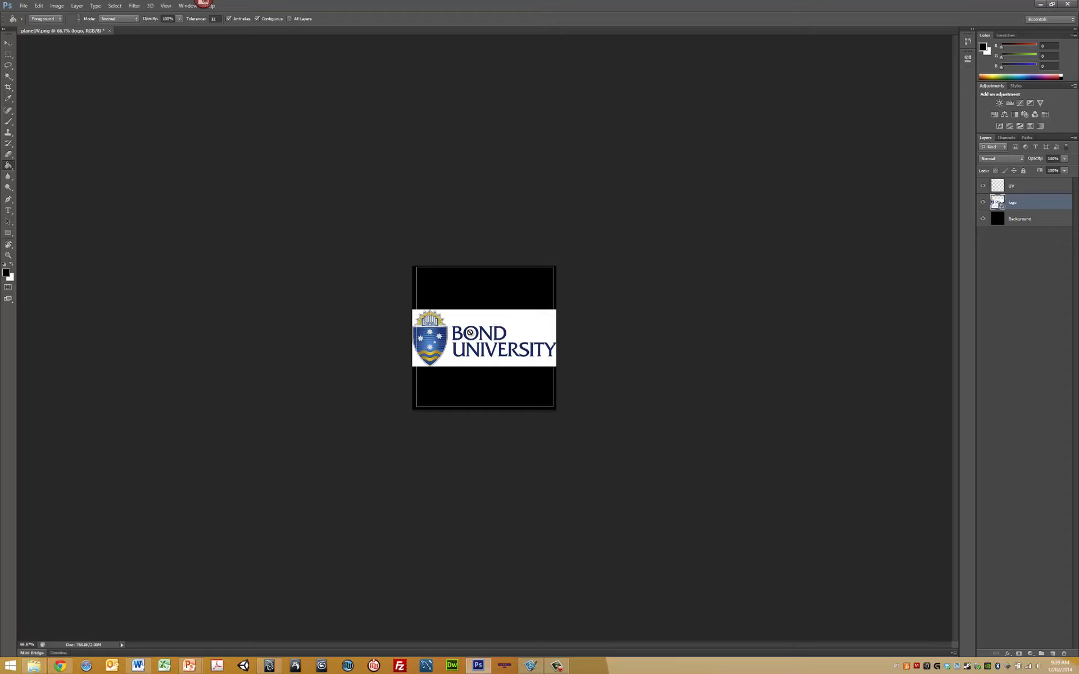
# - Rasterize the logo layer's smart object
pyautogui.click(56, 7)
pyautogui.moveTo(77, 7)
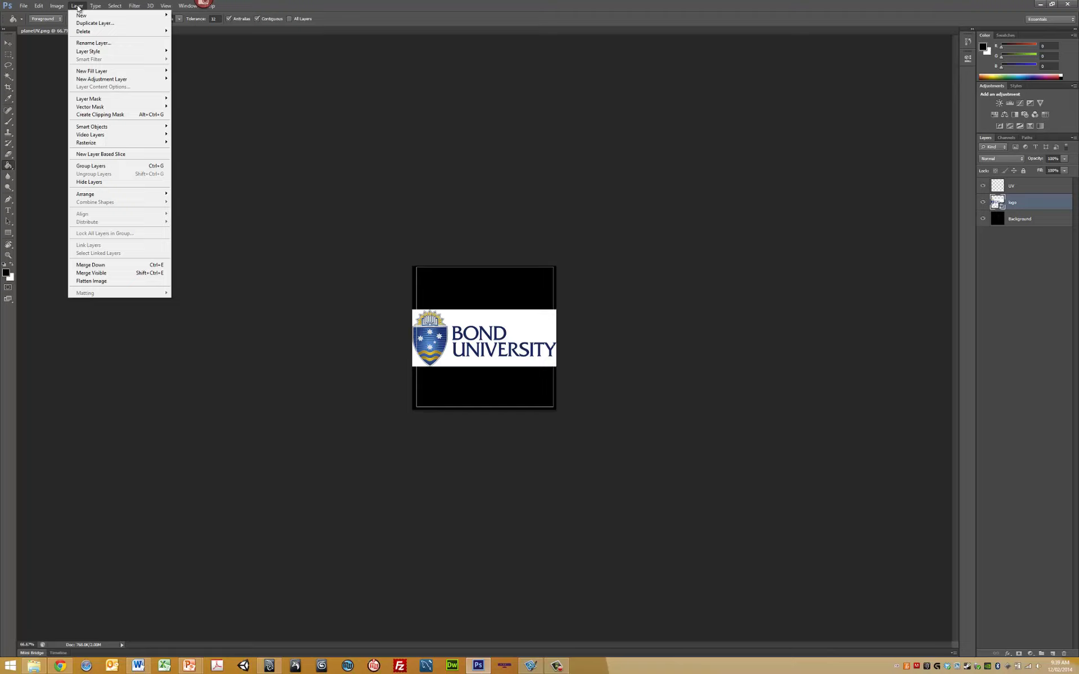
pyautogui.moveTo(118, 142)
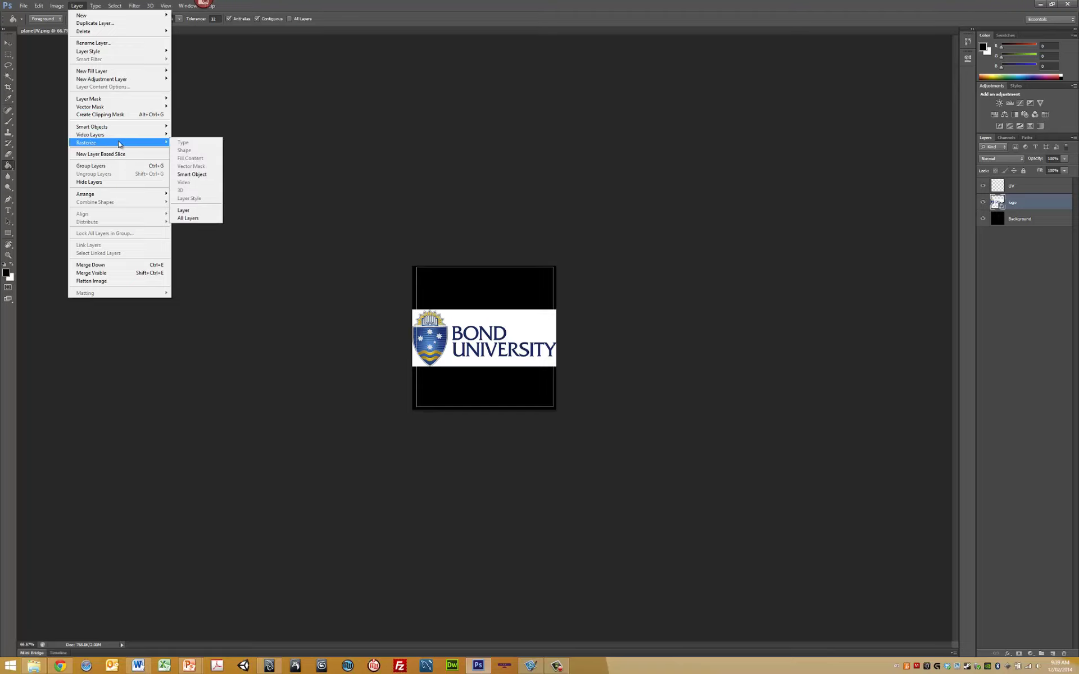
pyautogui.click(192, 174)
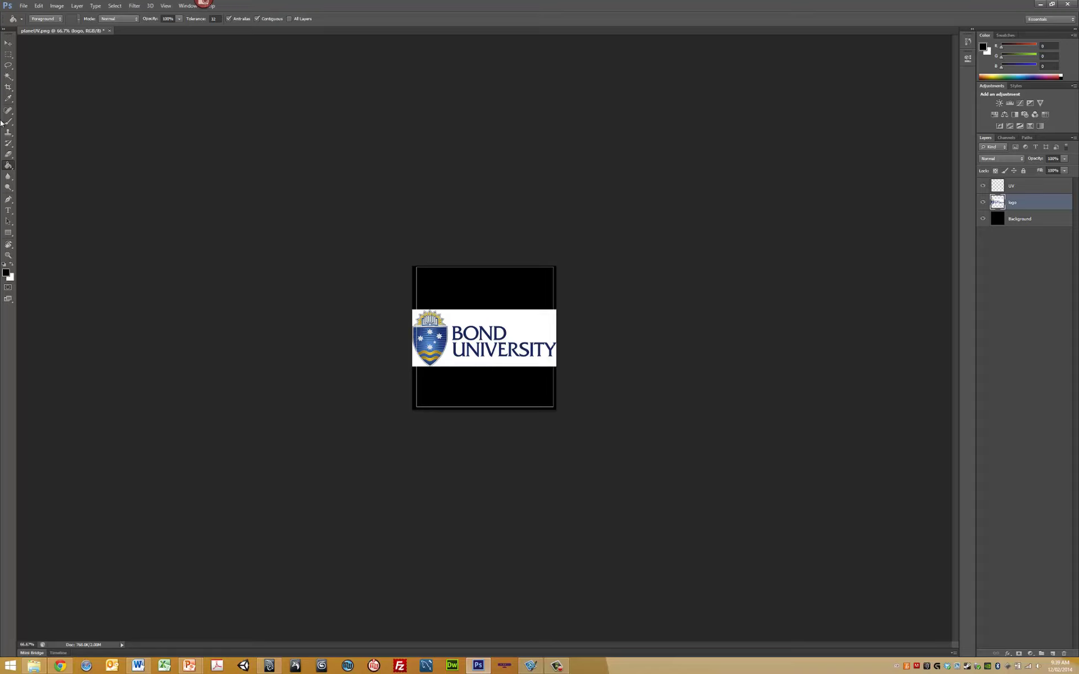
# - Select the white background of the logo layer with the Magic Wand and delete it
pyautogui.click(8, 77)
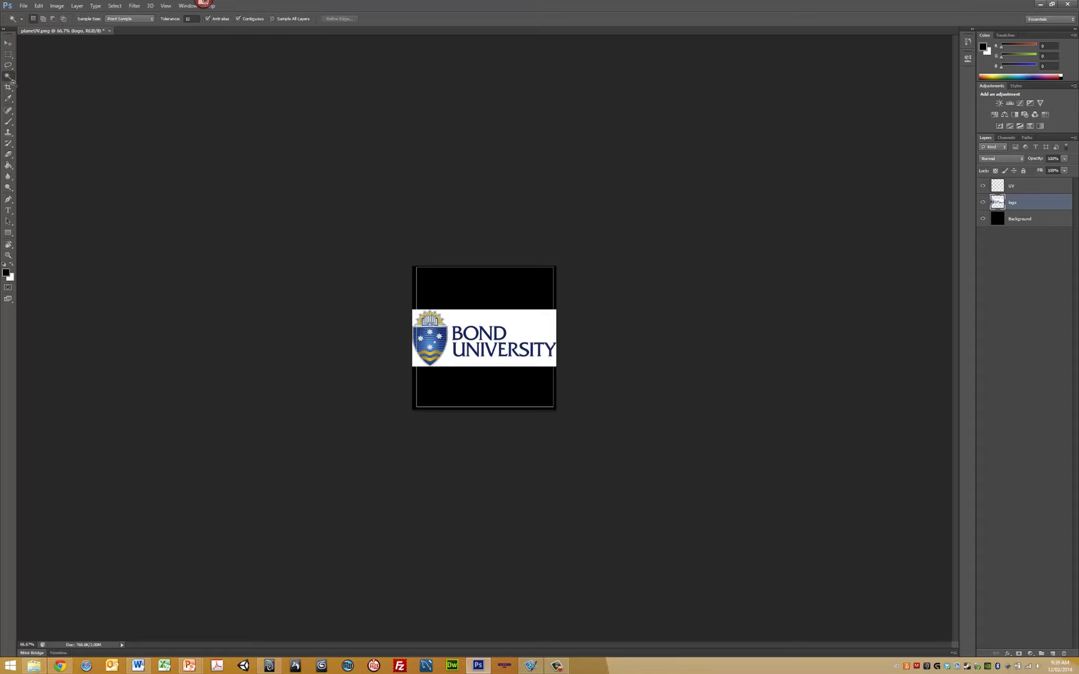
pyautogui.click(518, 323)
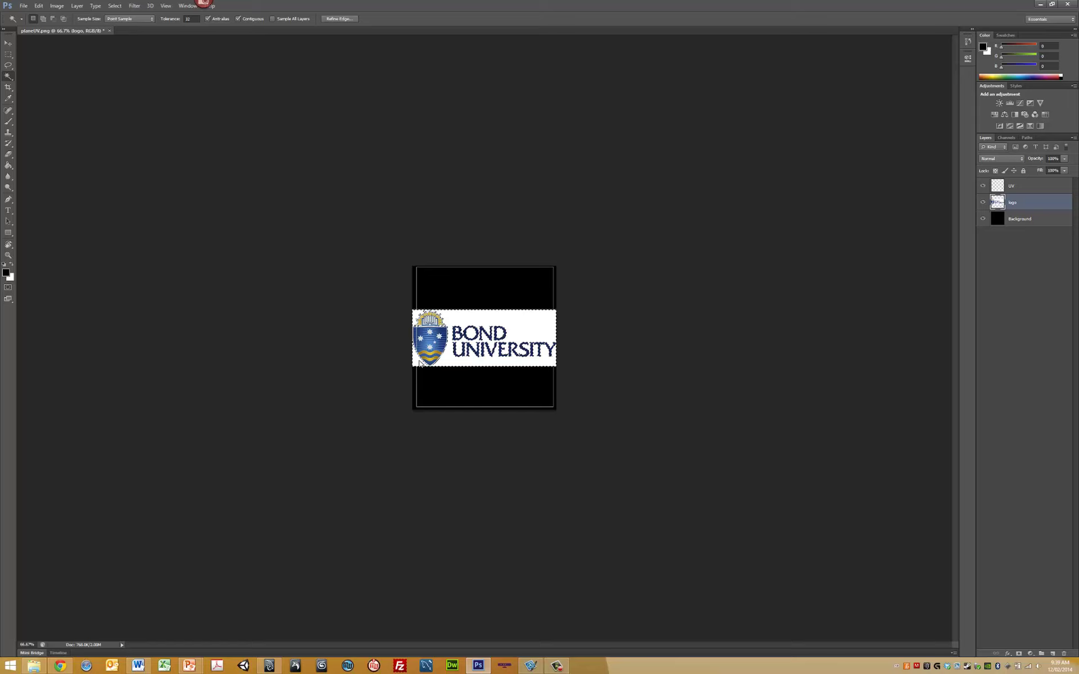
pyautogui.press('Delete')
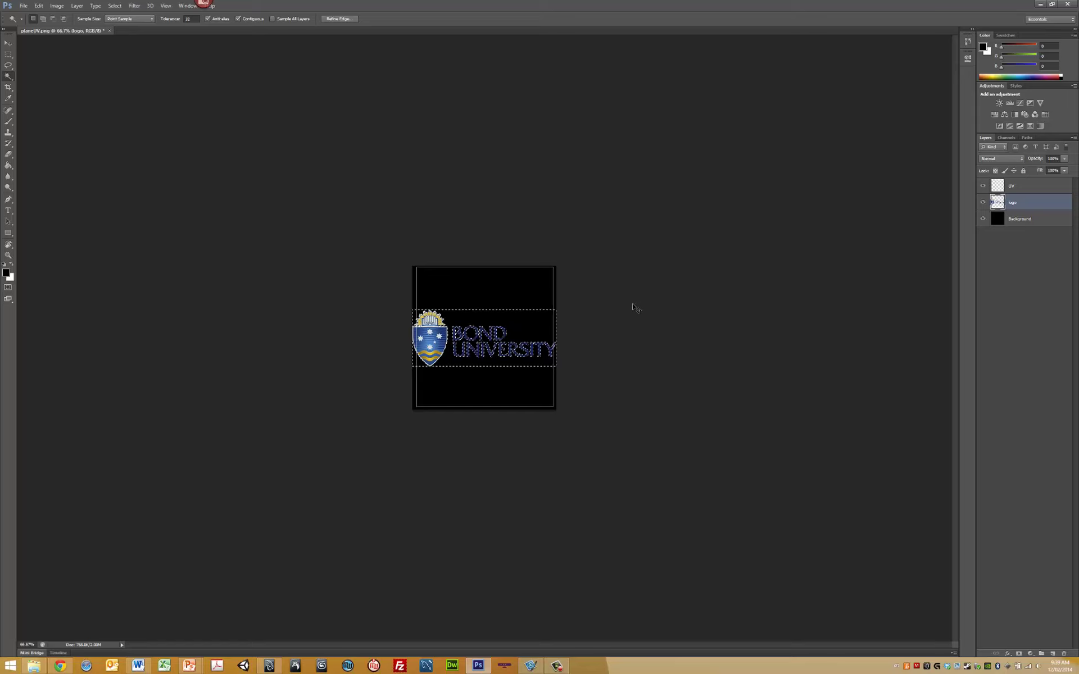
# - Clear the selection on the logo layer and nudge the logo slightly with the Move tool
pyautogui.hotkey('ctrl', 'd')
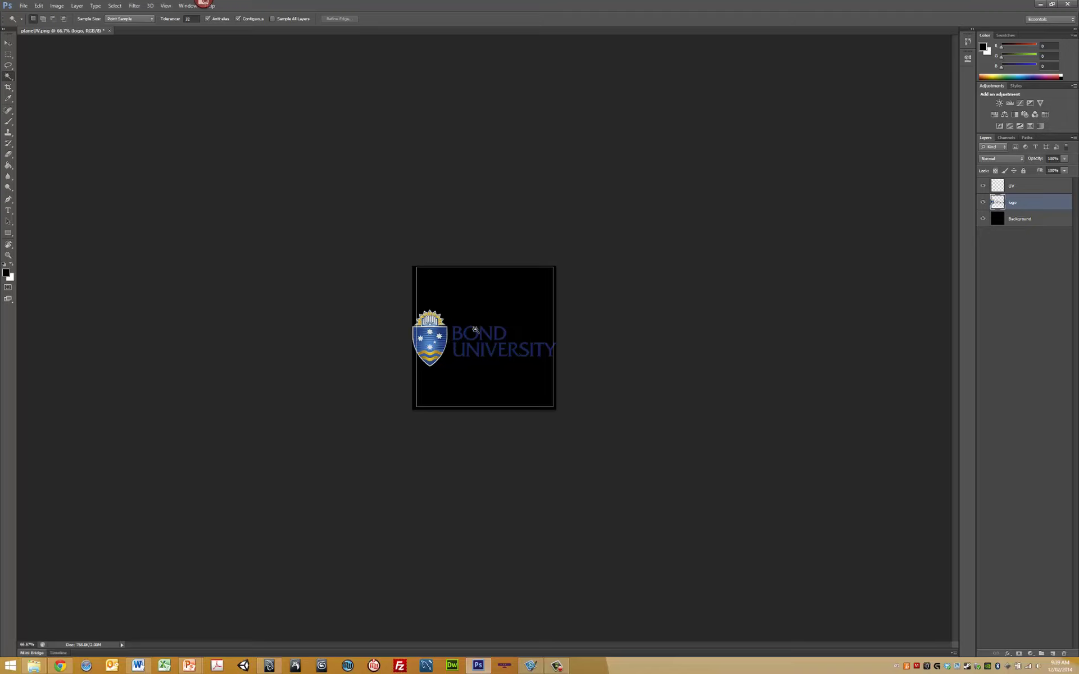
pyautogui.rightClick(473, 335)
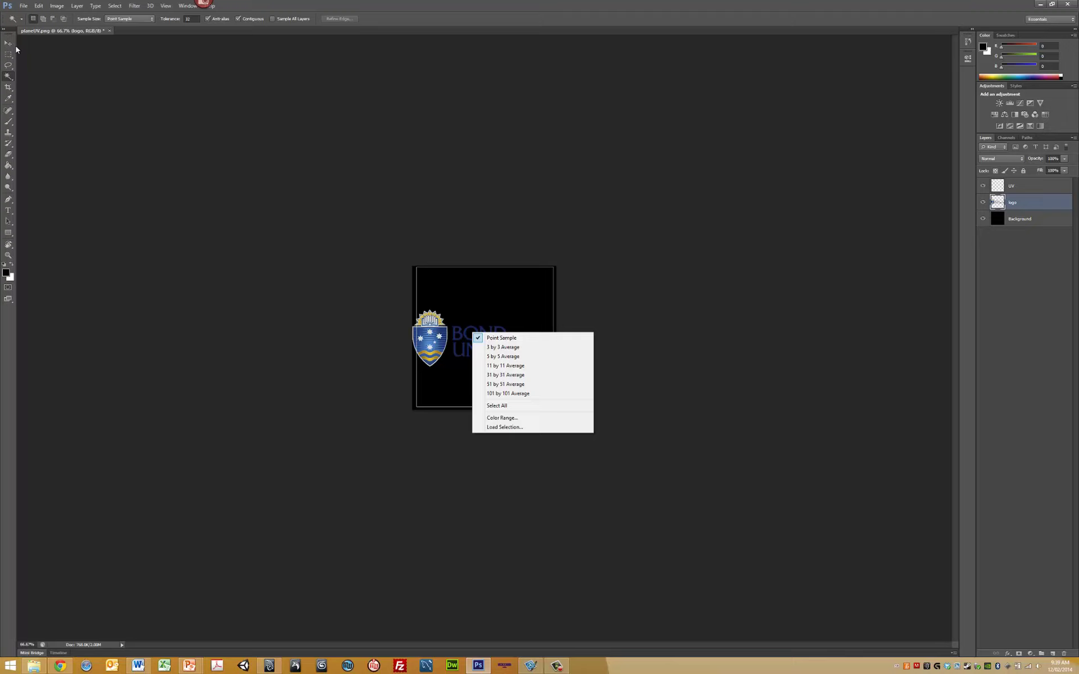
pyautogui.click(118, 133)
pyautogui.click(475, 336)
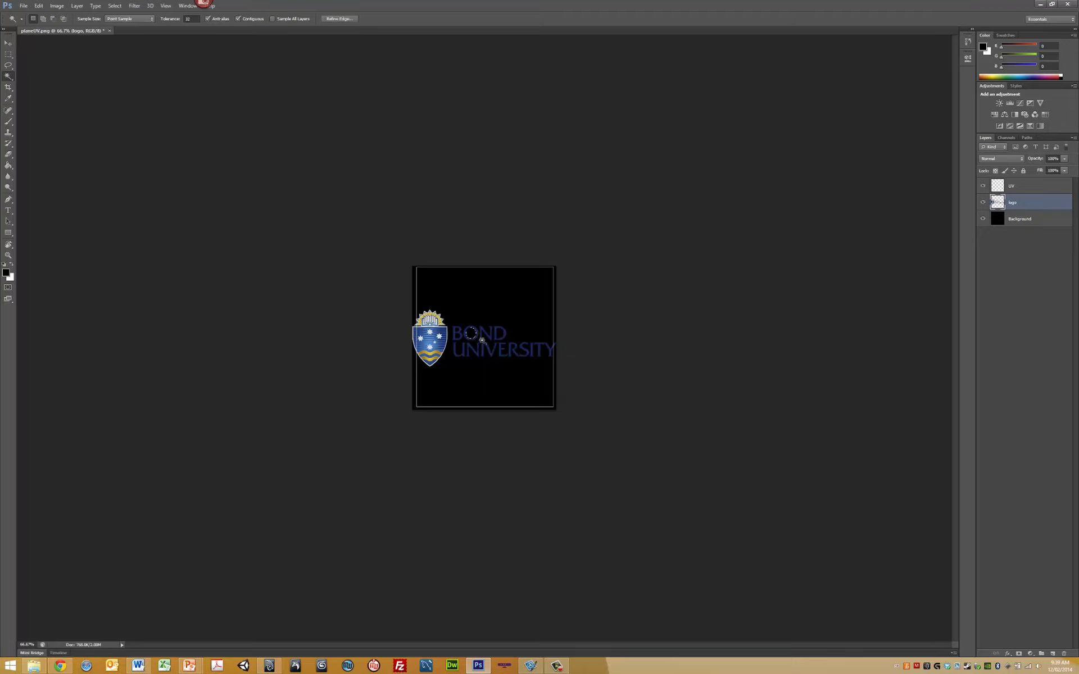
pyautogui.press('v')
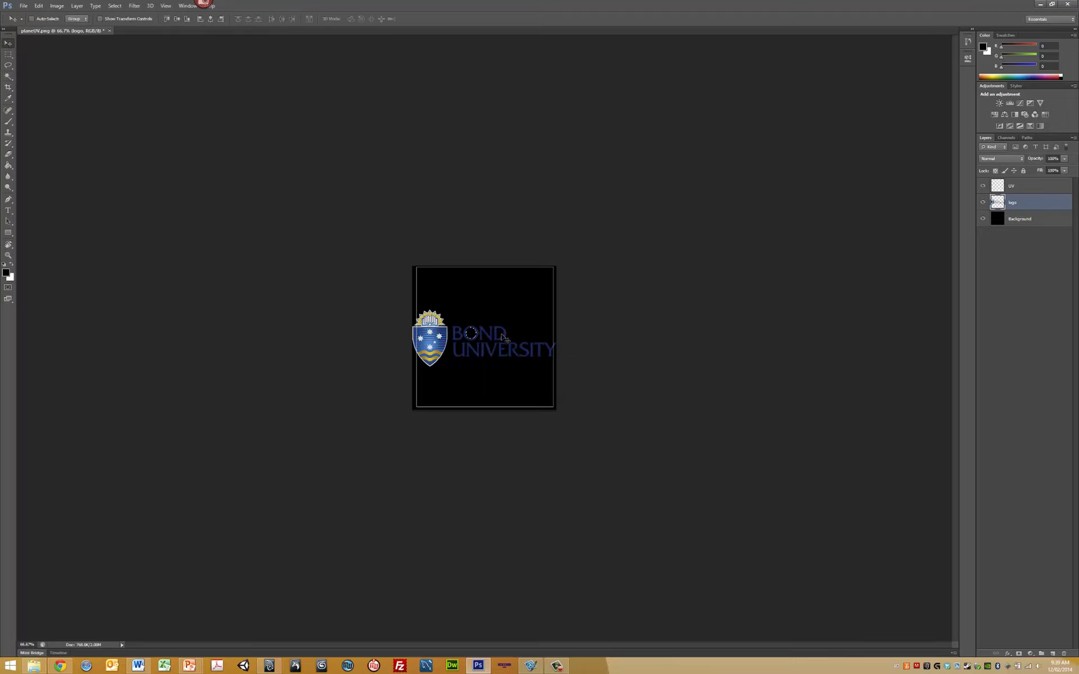
pyautogui.moveTo(490, 338); pyautogui.dragTo(487, 341)
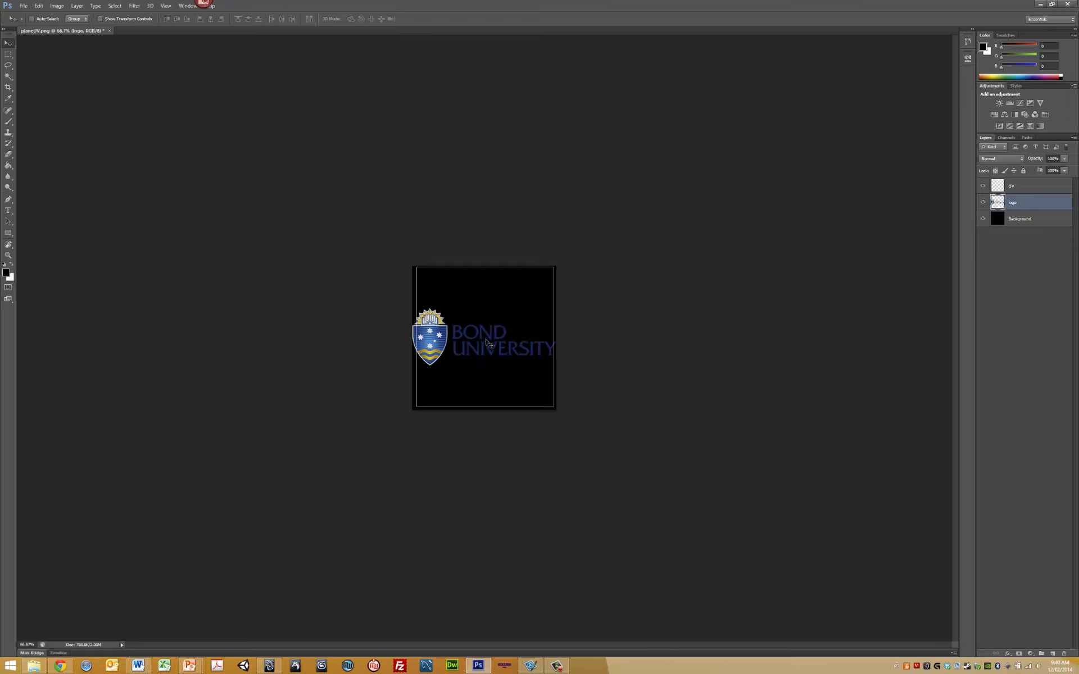
# - Scale the logo down with Free Transform so its width fits just inside the UV outline
pyautogui.hotkey('ctrl', 't')
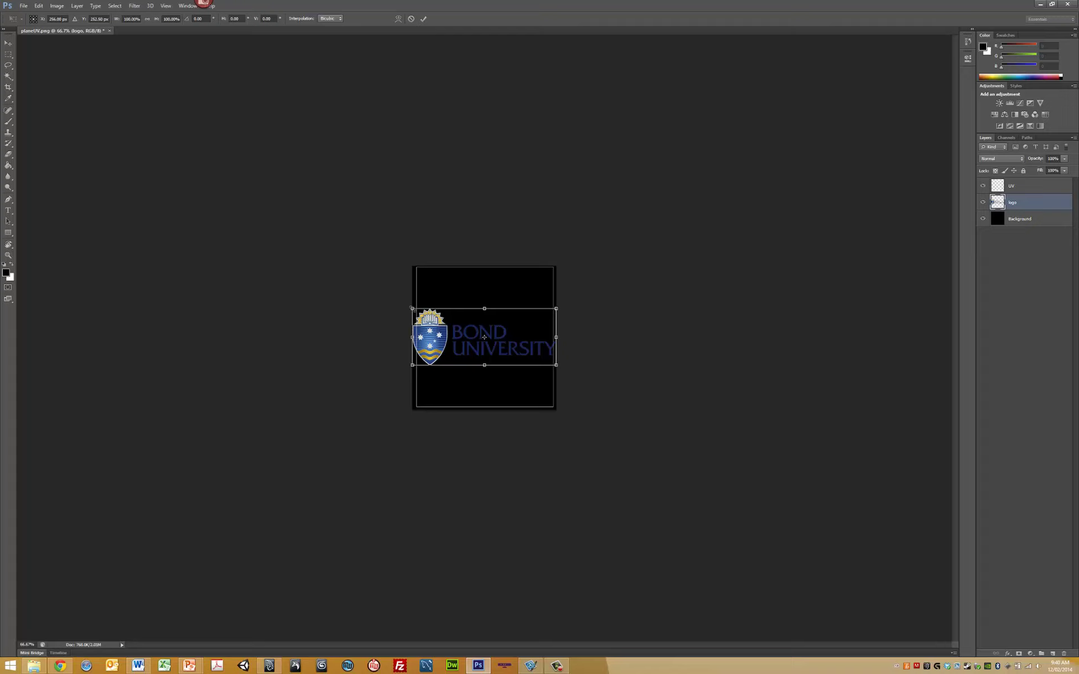
pyautogui.moveTo(412, 308); pyautogui.dragTo(419, 310)
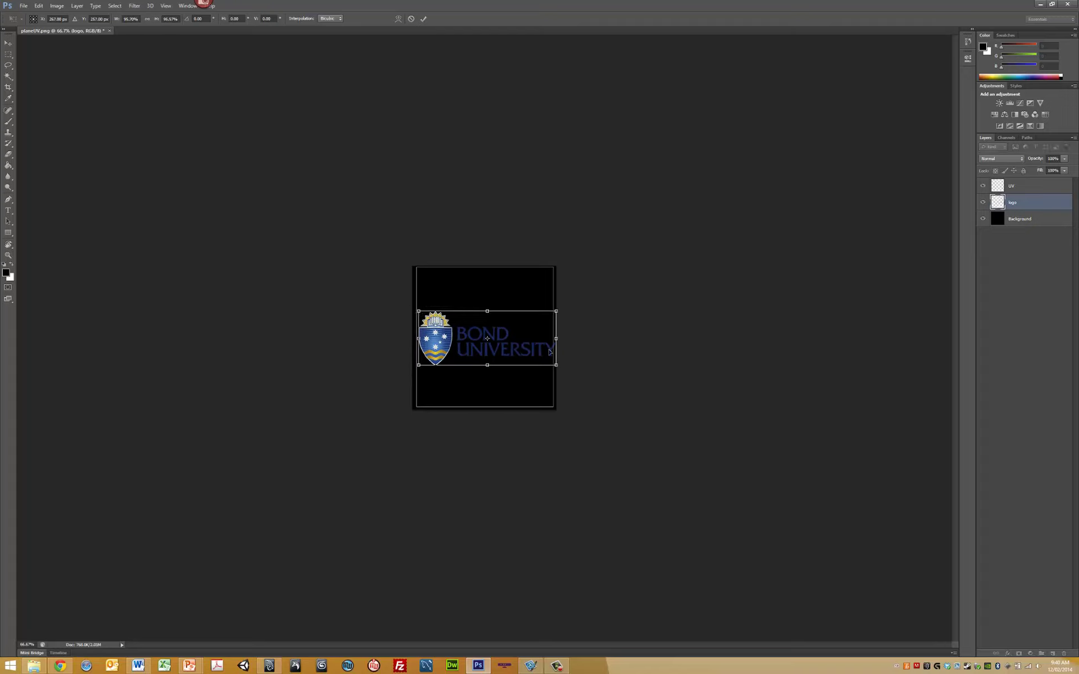
pyautogui.moveTo(556, 366); pyautogui.dragTo(554, 366)
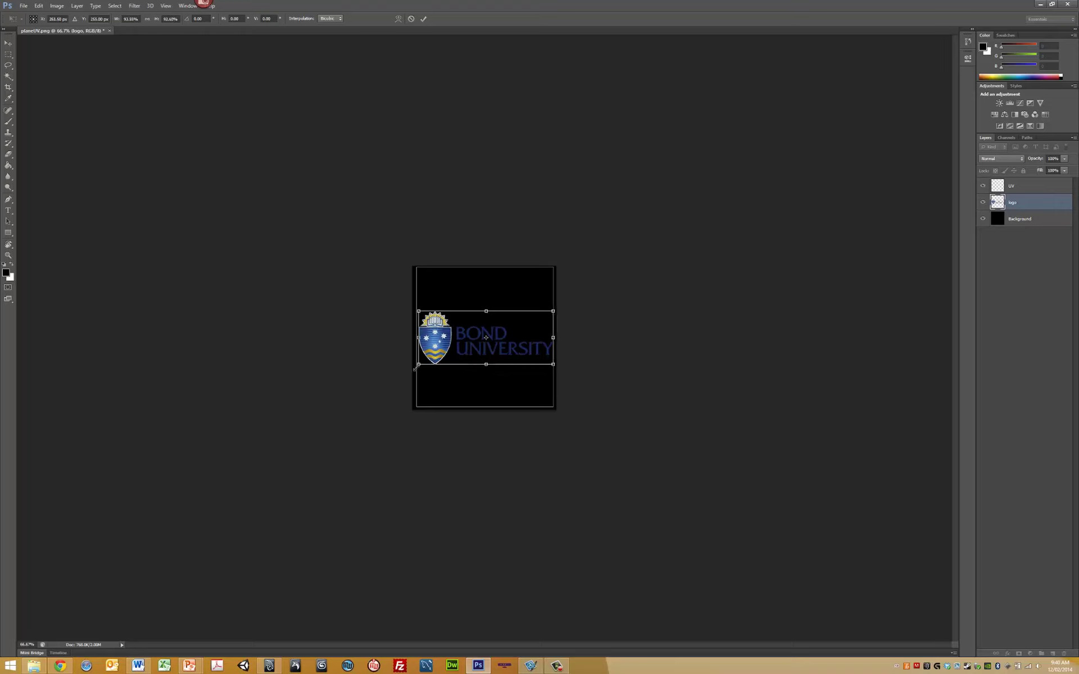
pyautogui.moveTo(418, 365); pyautogui.dragTo(417, 366)
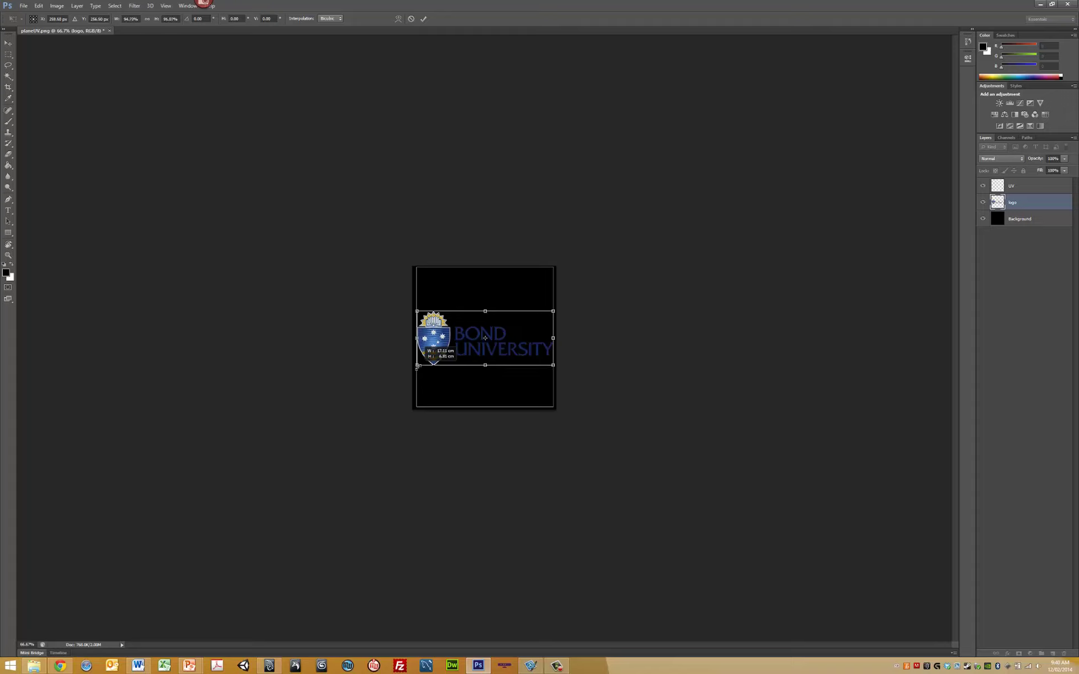
pyautogui.moveTo(417, 366); pyautogui.dragTo(417, 365)
pyautogui.press('Return')
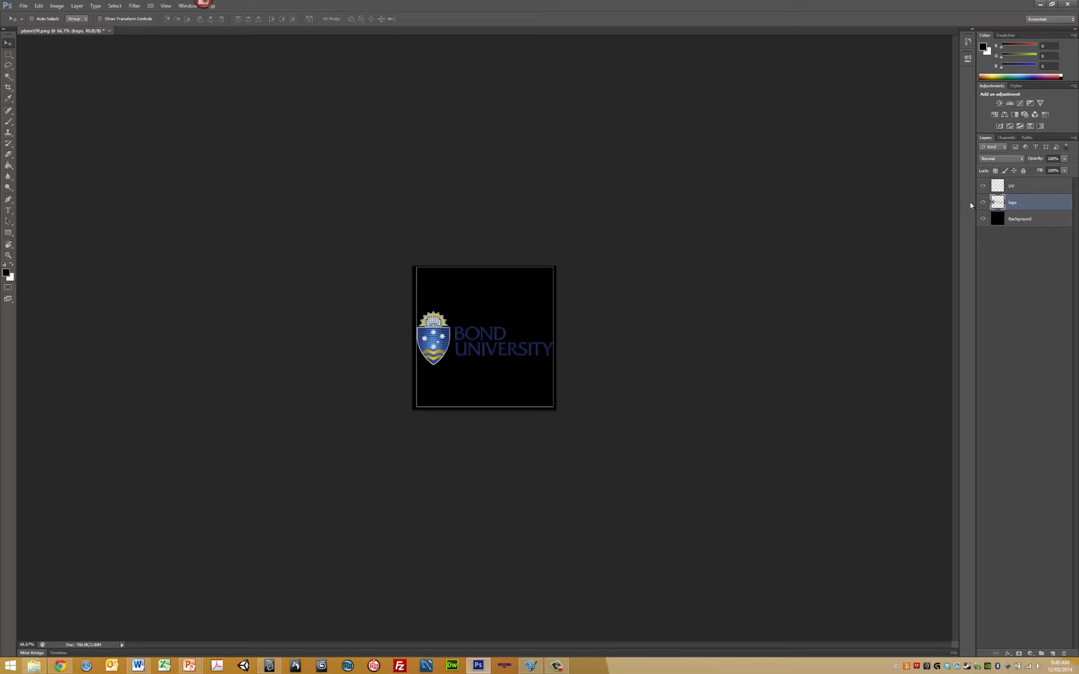
# - Hide the UV and Background layers and save a PNG copy named planeTexture_512 to the Desktop
pyautogui.click(983, 186)
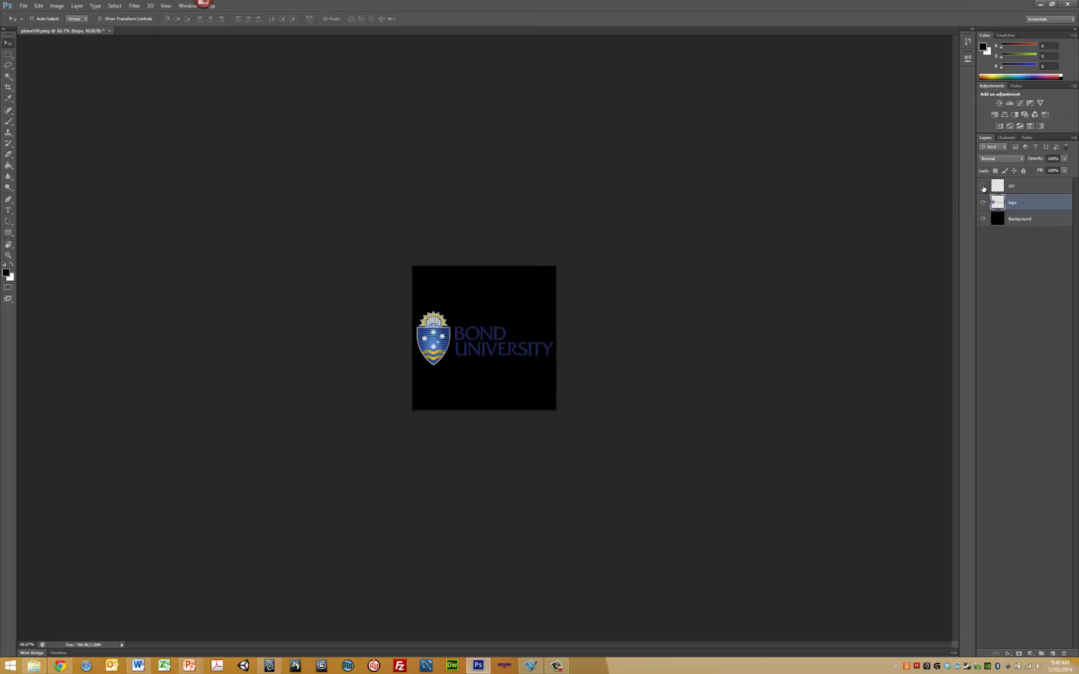
pyautogui.click(983, 219)
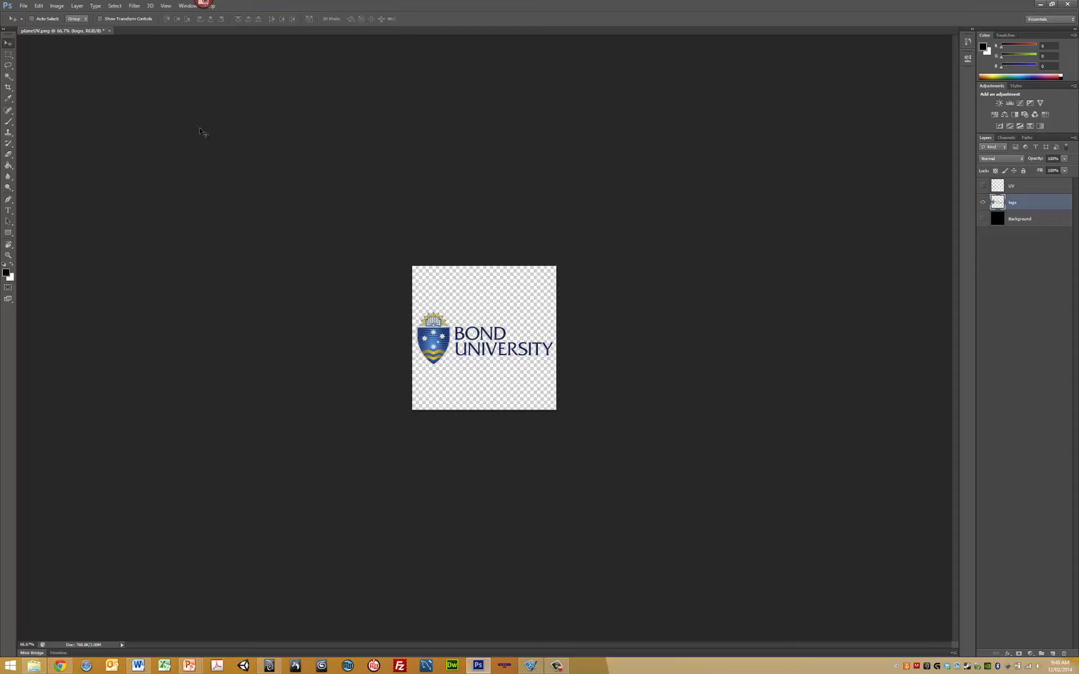
pyautogui.click(24, 6)
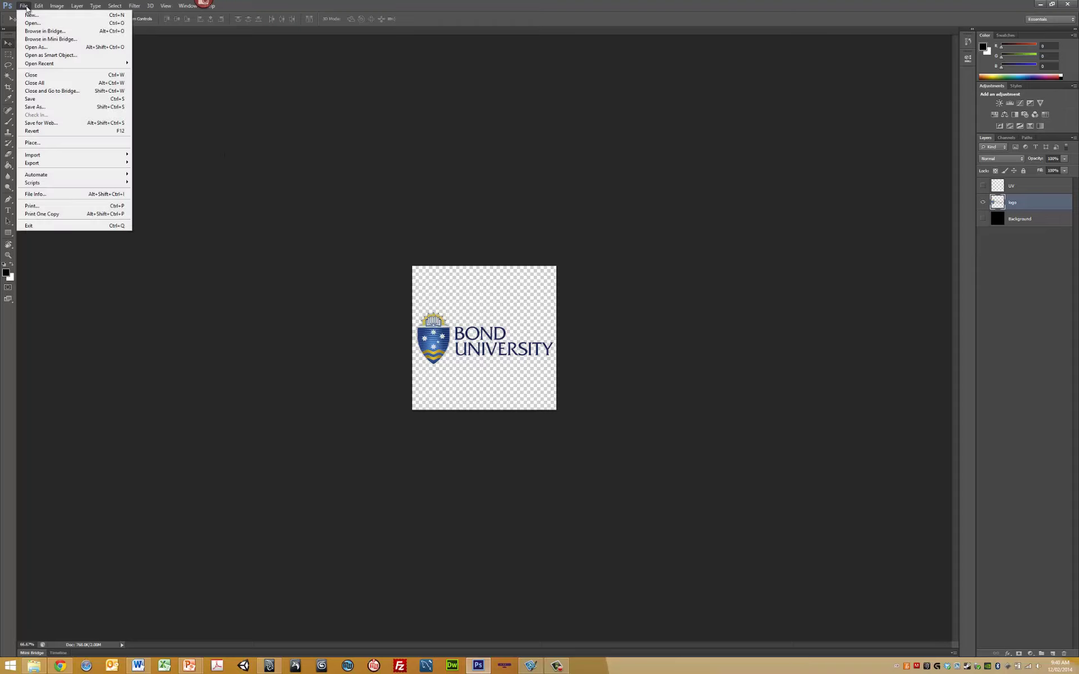
pyautogui.click(59, 107)
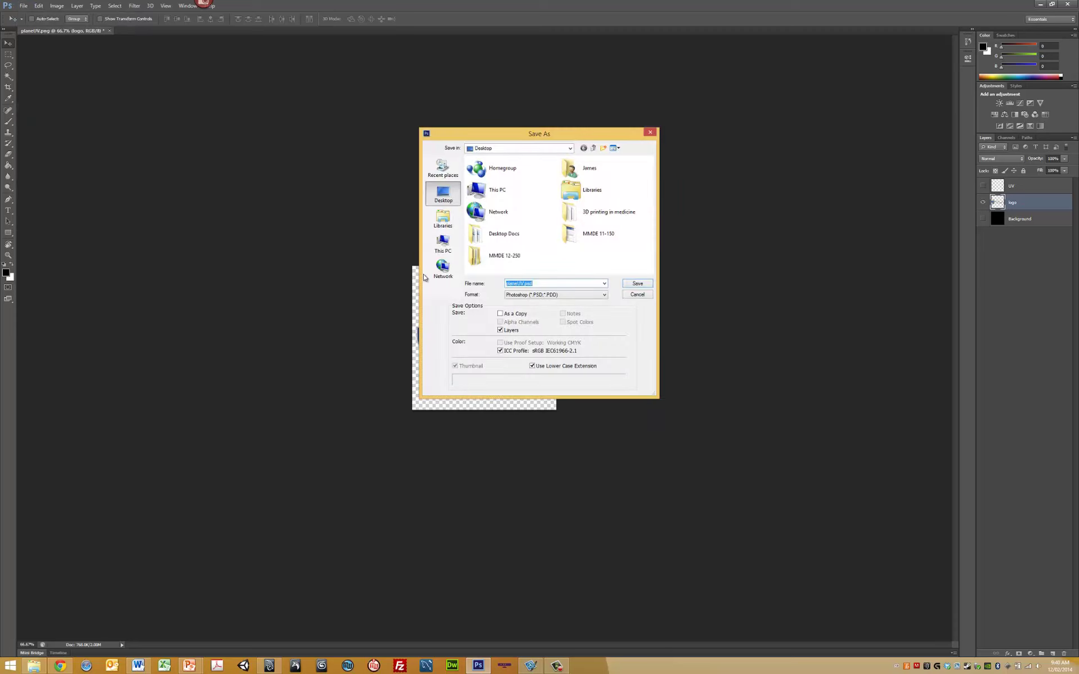
pyautogui.click(549, 297)
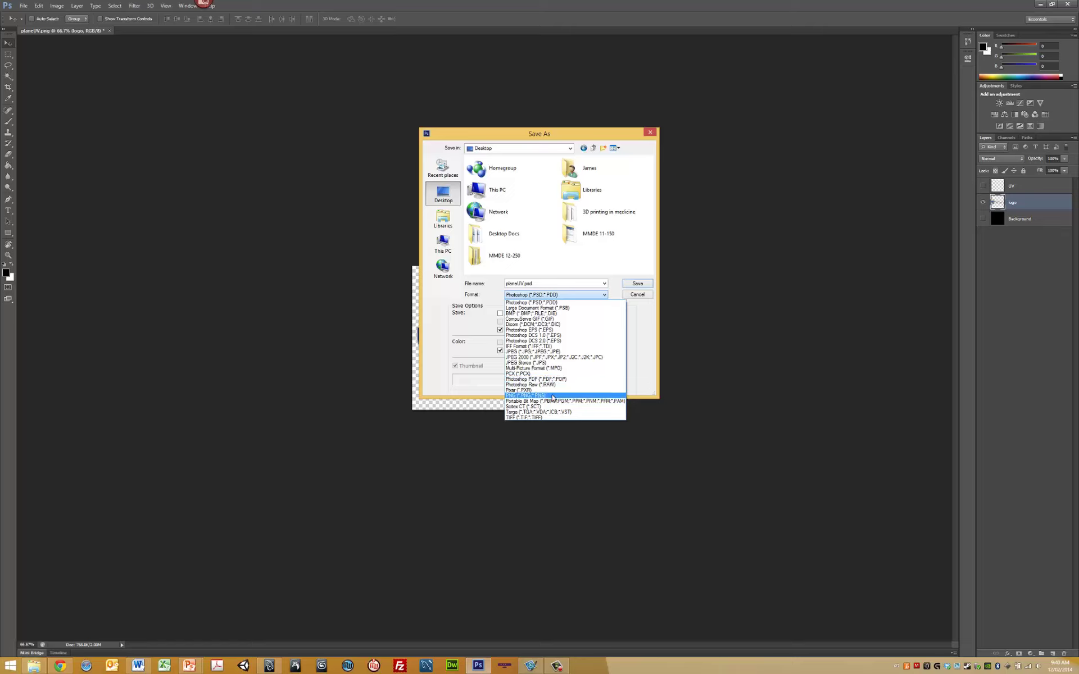
pyautogui.click(553, 395)
pyautogui.doubleClick(538, 283)
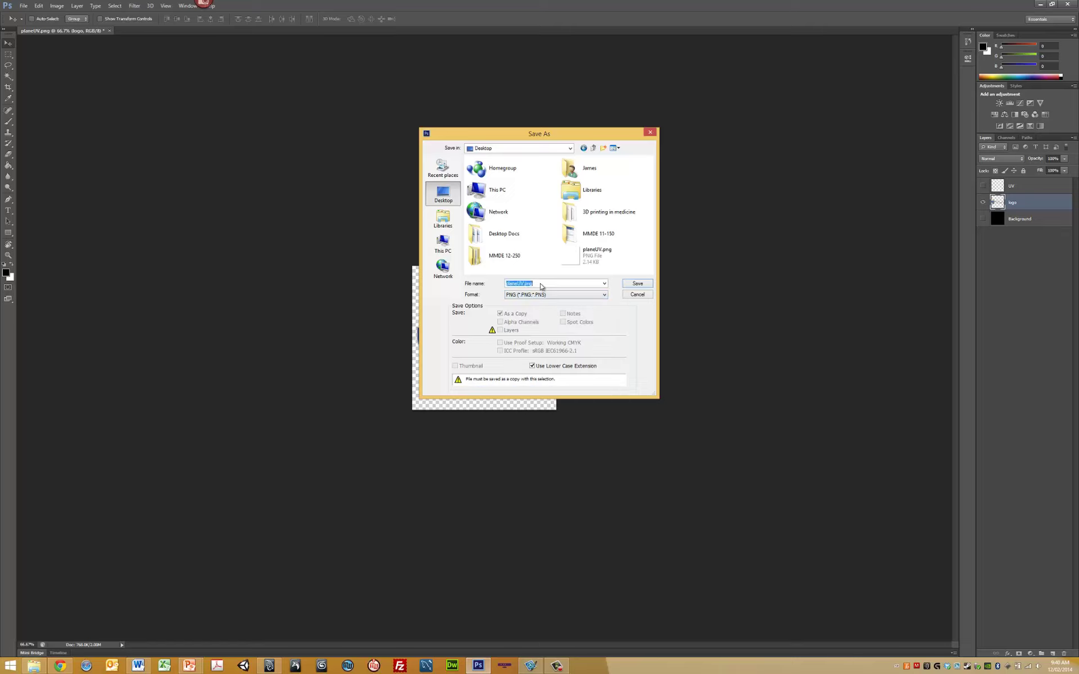
pyautogui.write('planeTexture_512')
pyautogui.click(641, 284)
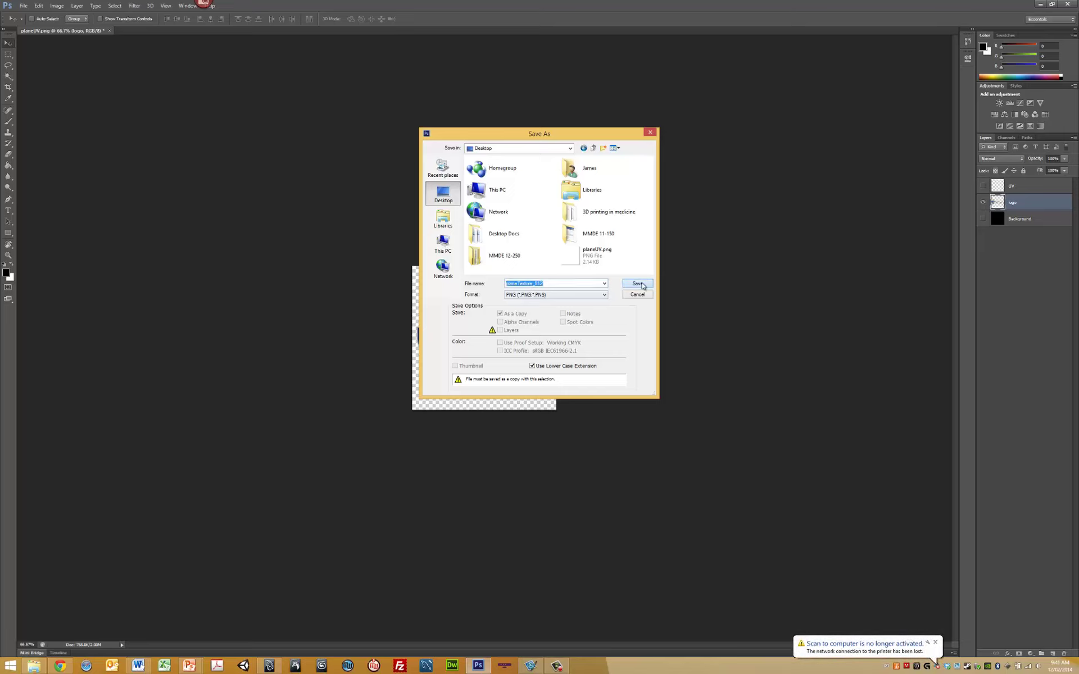
pyautogui.click(638, 284)
pyautogui.press('Return')
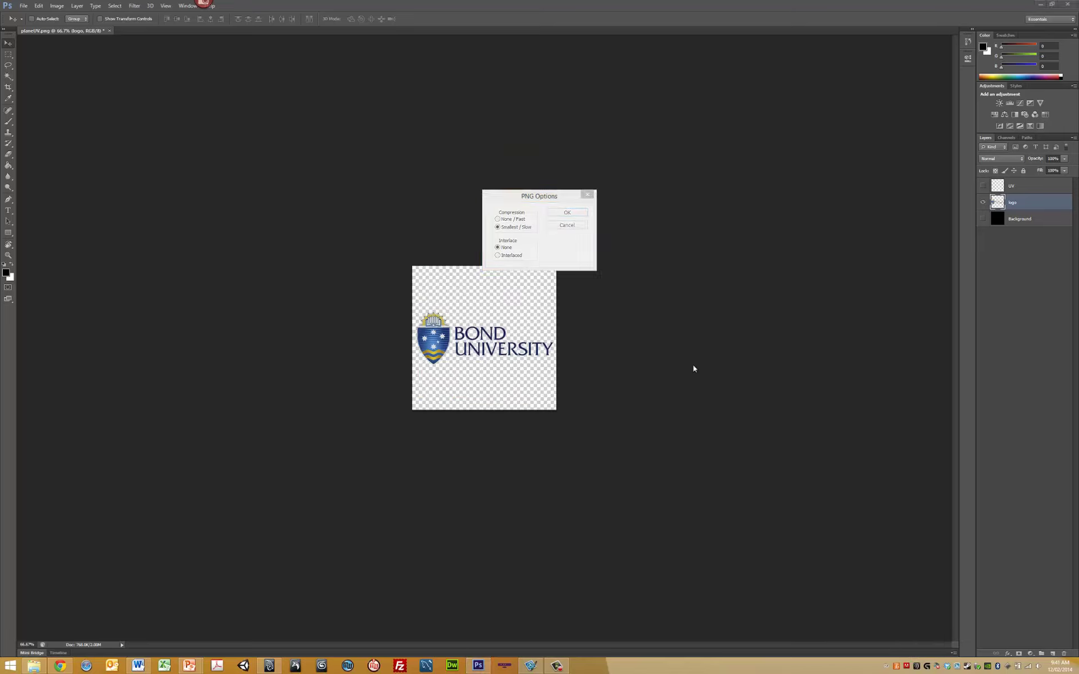
pyautogui.click(568, 213)
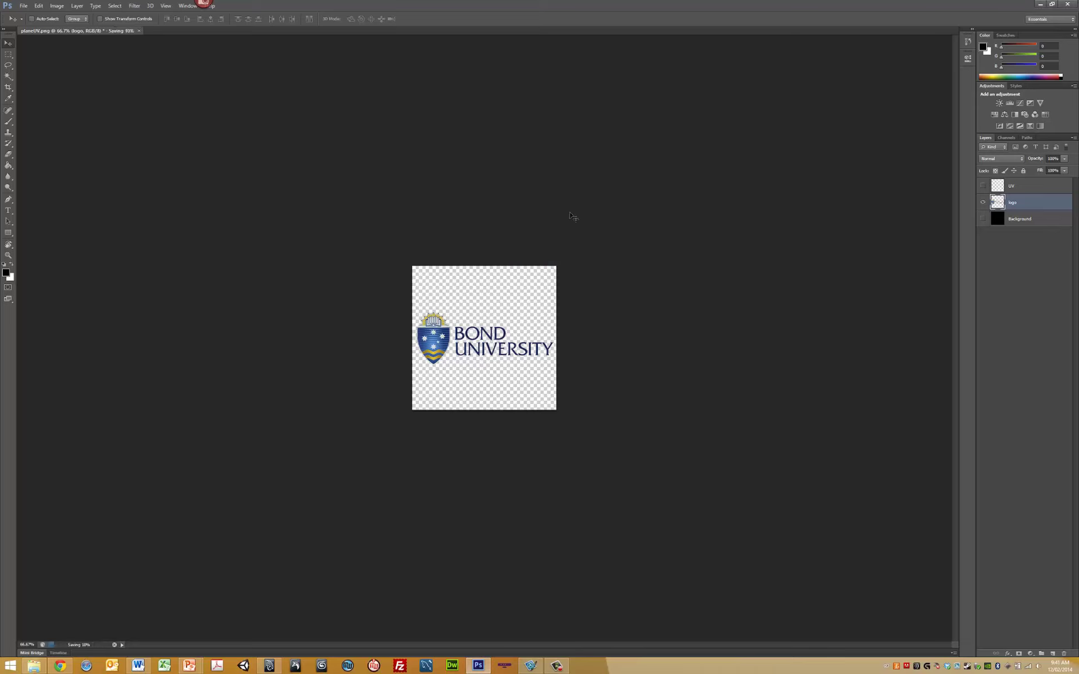
# - Minimize Photoshop, switch to Maya and assign a new Lambert material to the plane
pyautogui.click(1040, 4)
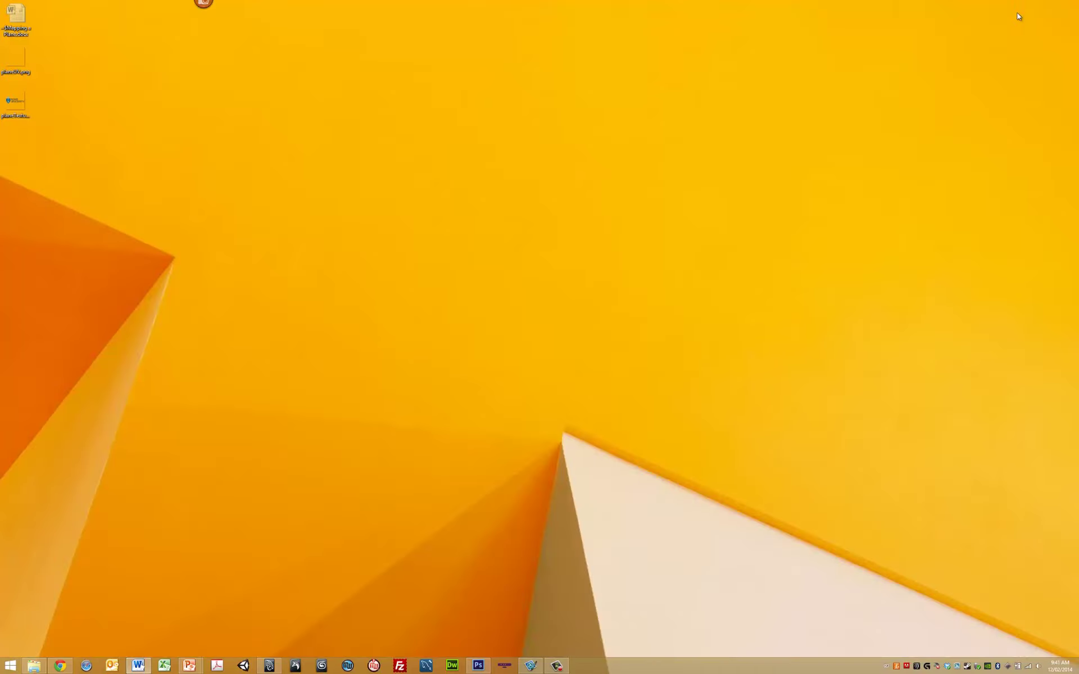
pyautogui.click(269, 666)
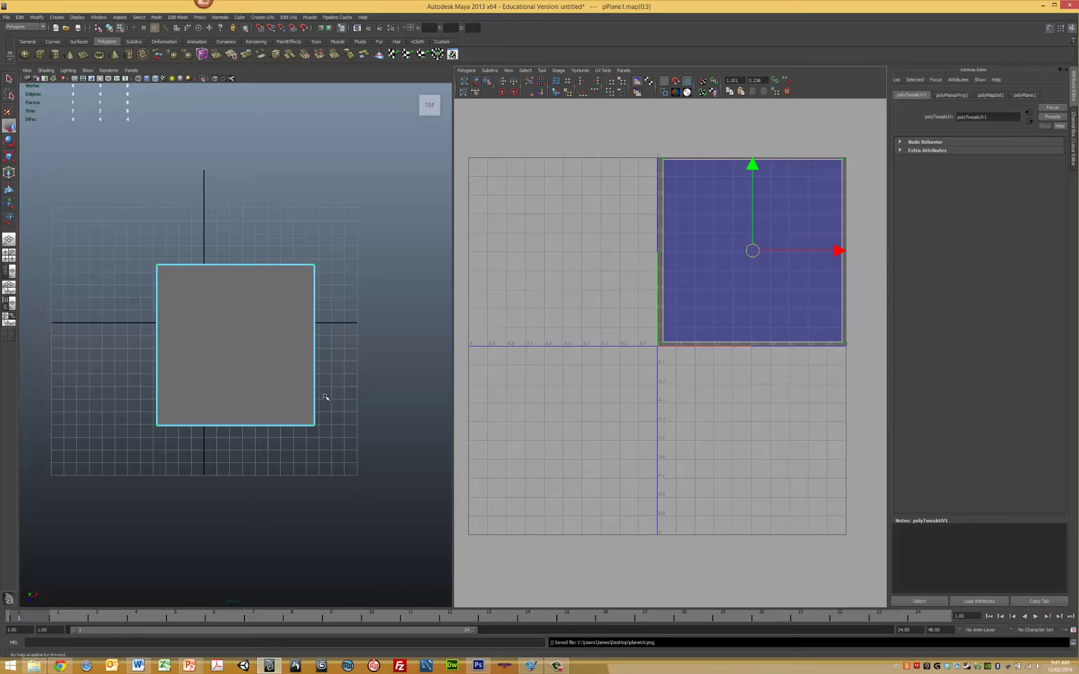
pyautogui.rightClick(254, 305)
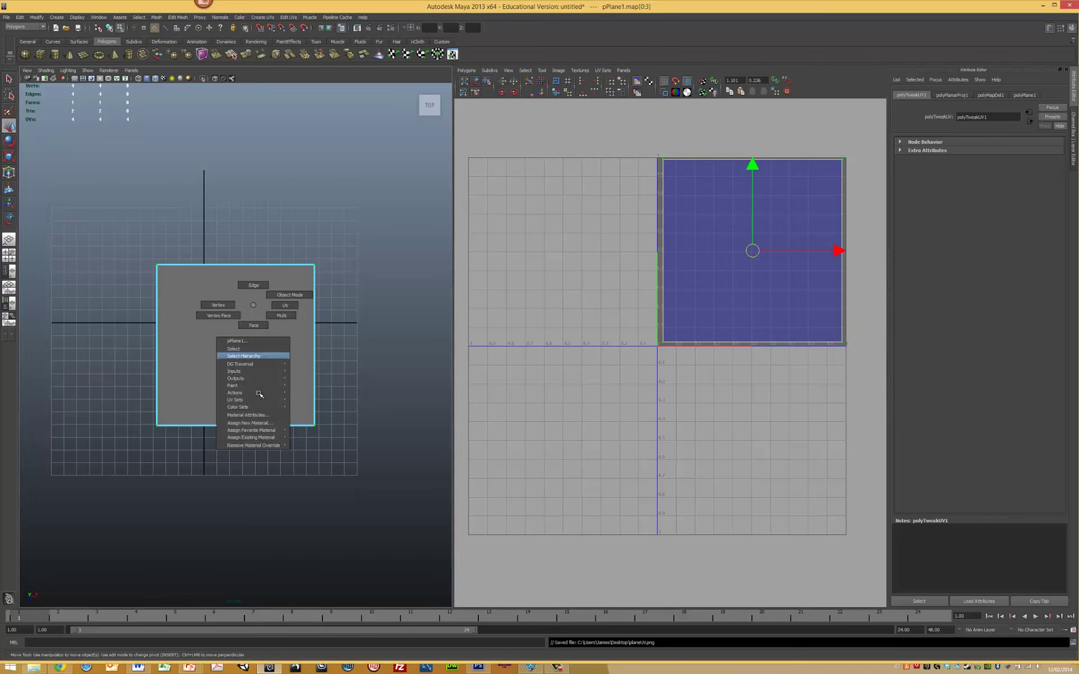
pyautogui.click(263, 423)
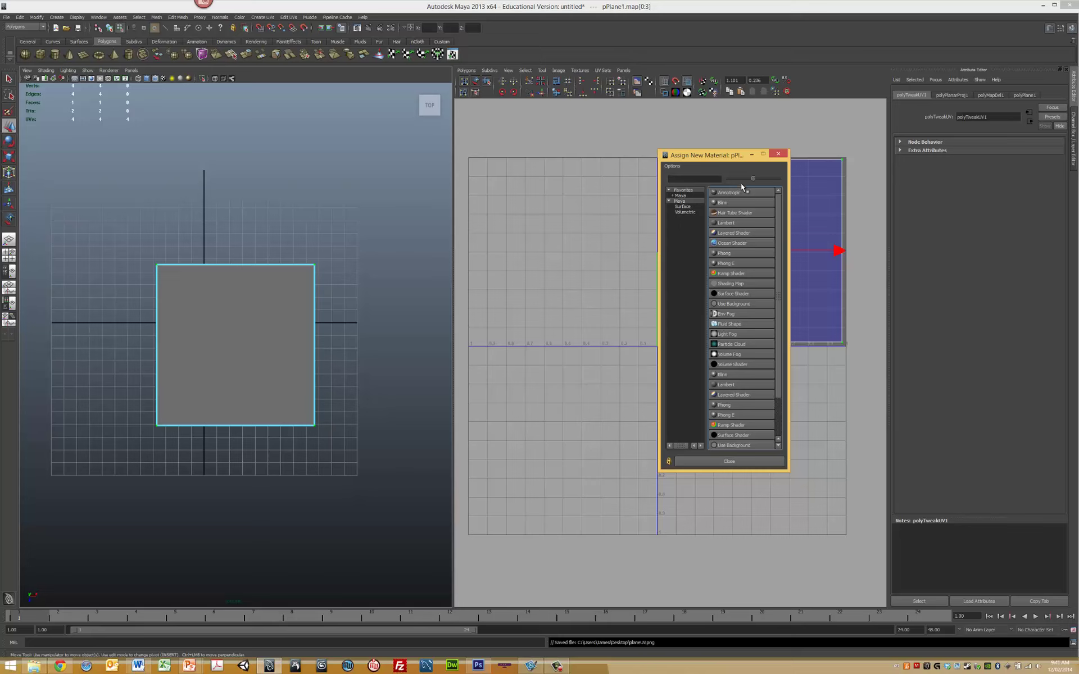
pyautogui.click(727, 224)
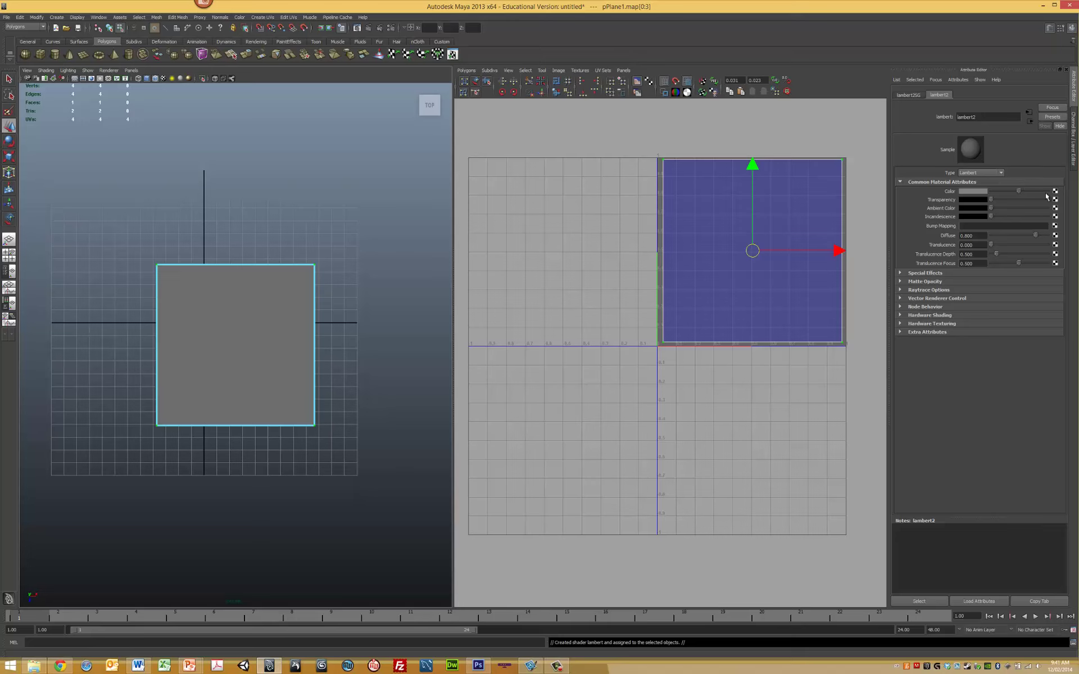
# - Map the Lambert's color to a File texture and load planeTexture_512.png from the Desktop
pyautogui.click(1055, 192)
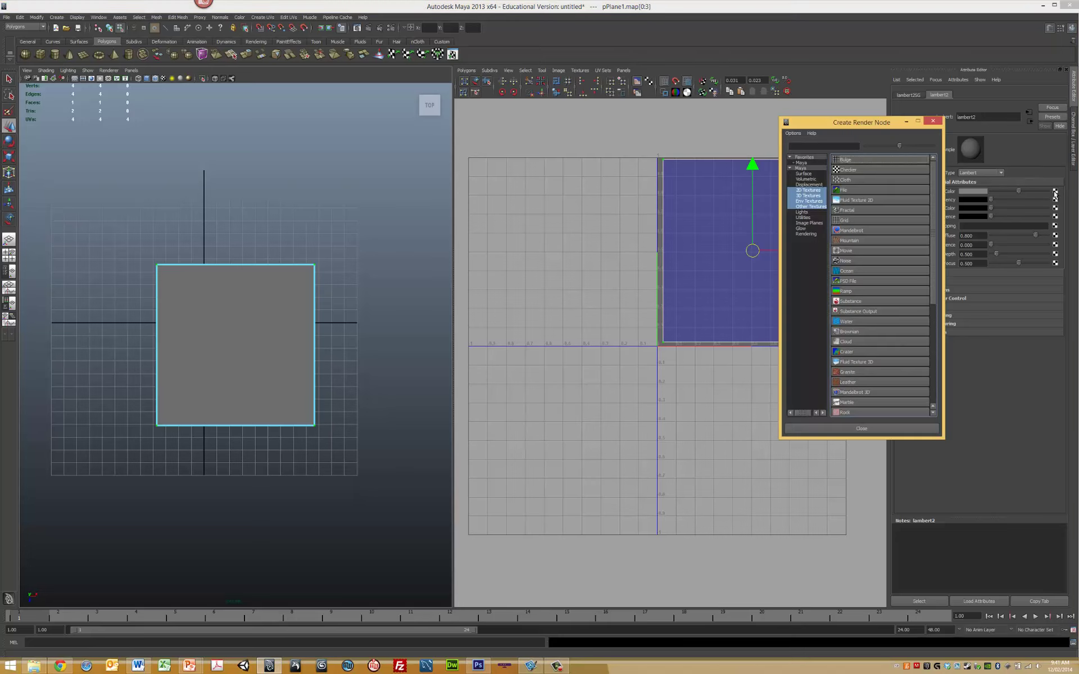
pyautogui.click(847, 191)
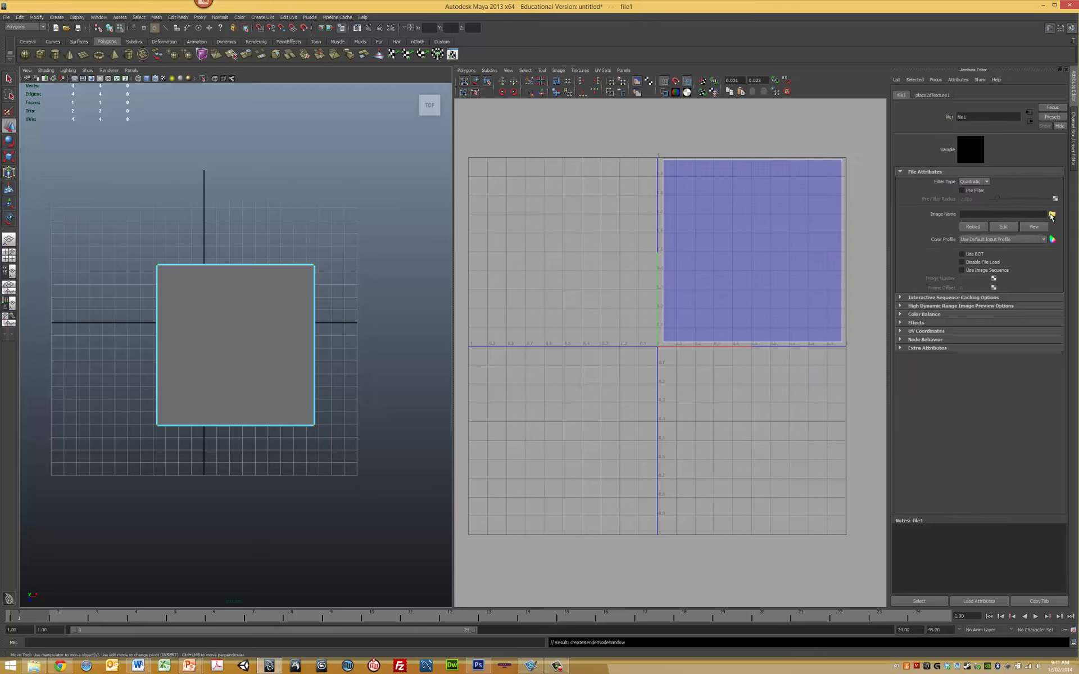
pyautogui.click(1052, 214)
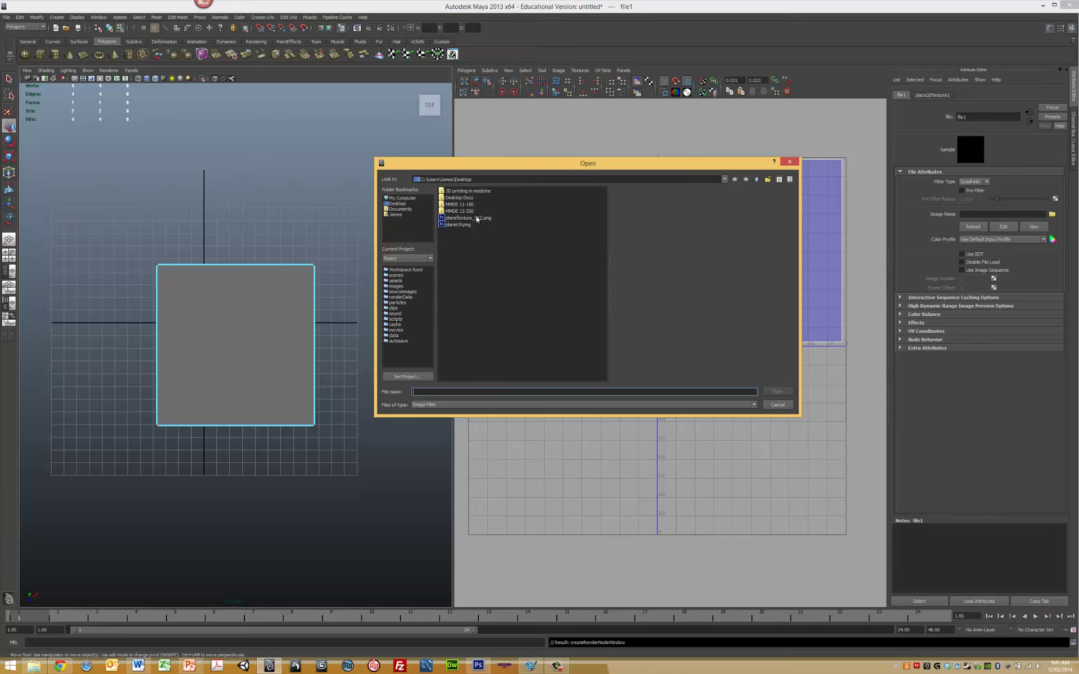
pyautogui.click(452, 218)
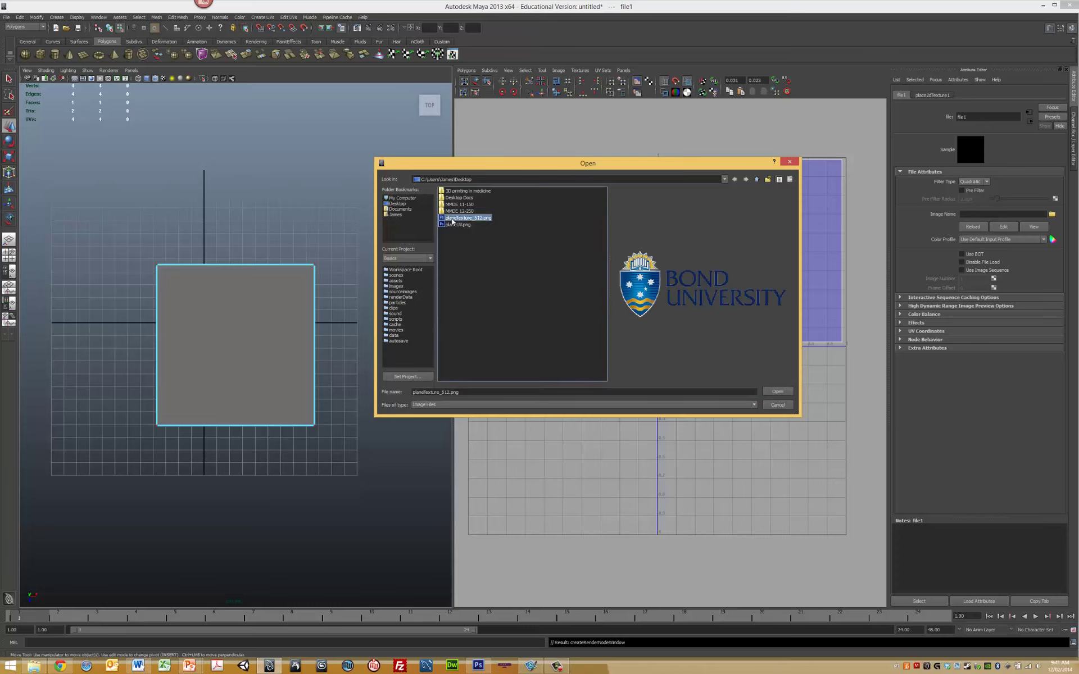
pyautogui.click(778, 392)
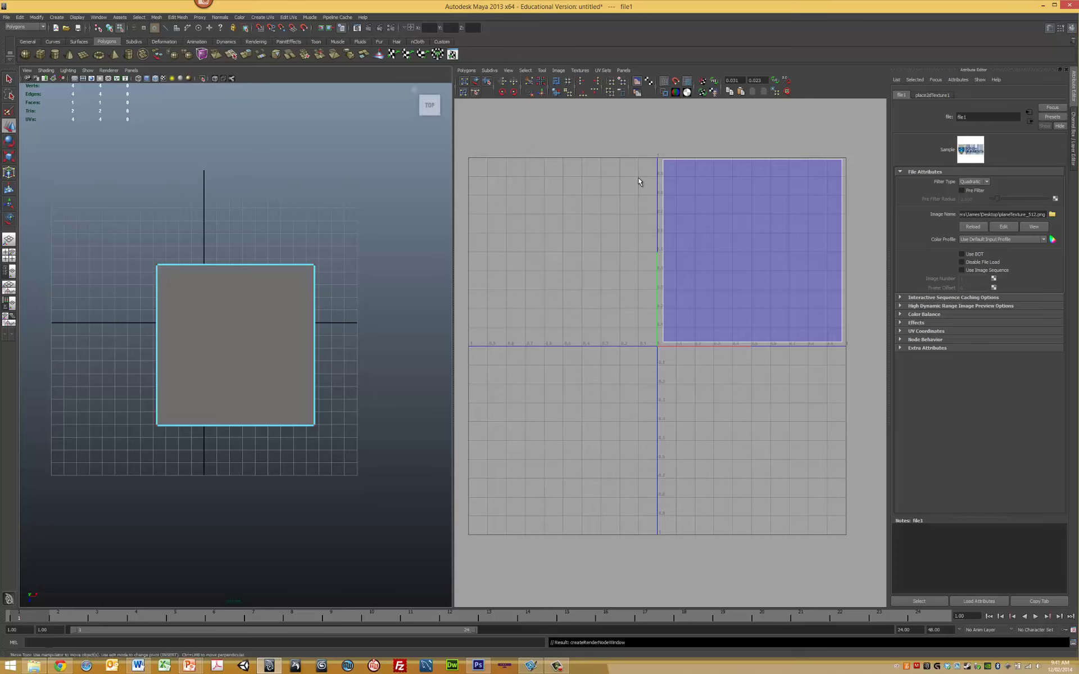
# - Assign the existing lambert2 material to the plane
pyautogui.rightClick(269, 295)
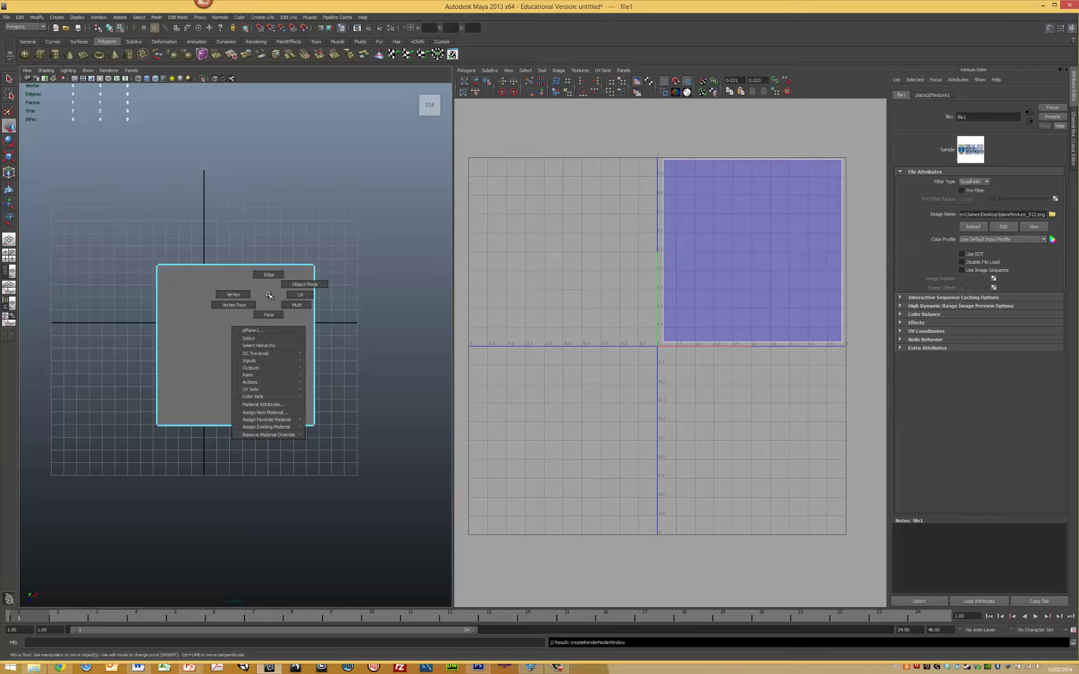
pyautogui.moveTo(284, 428)
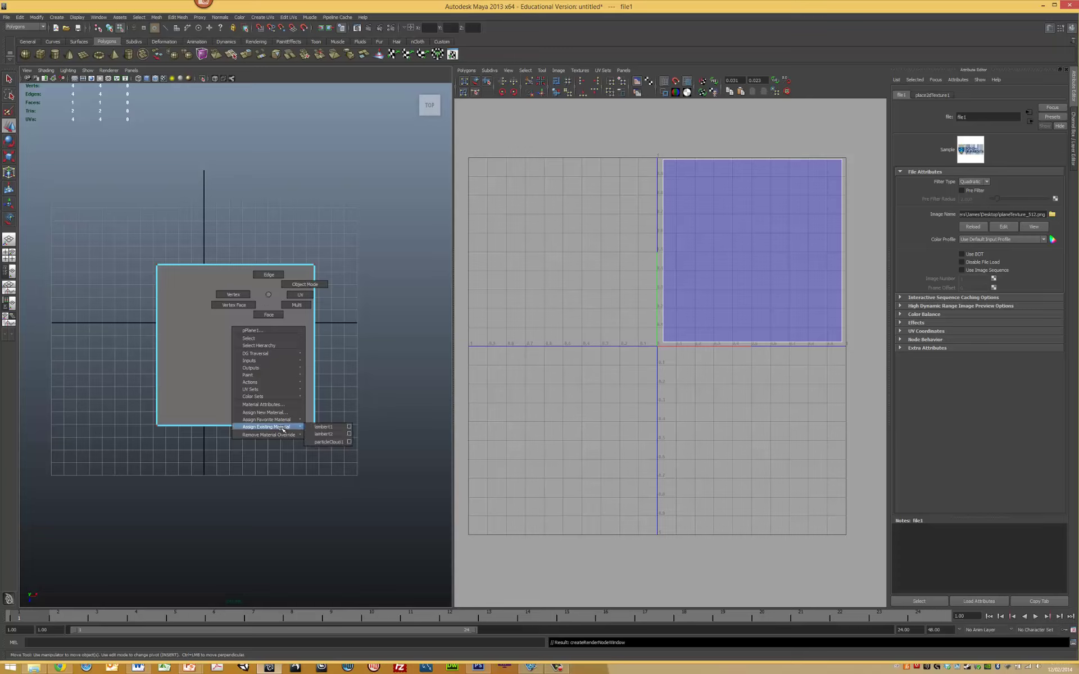
pyautogui.click(323, 434)
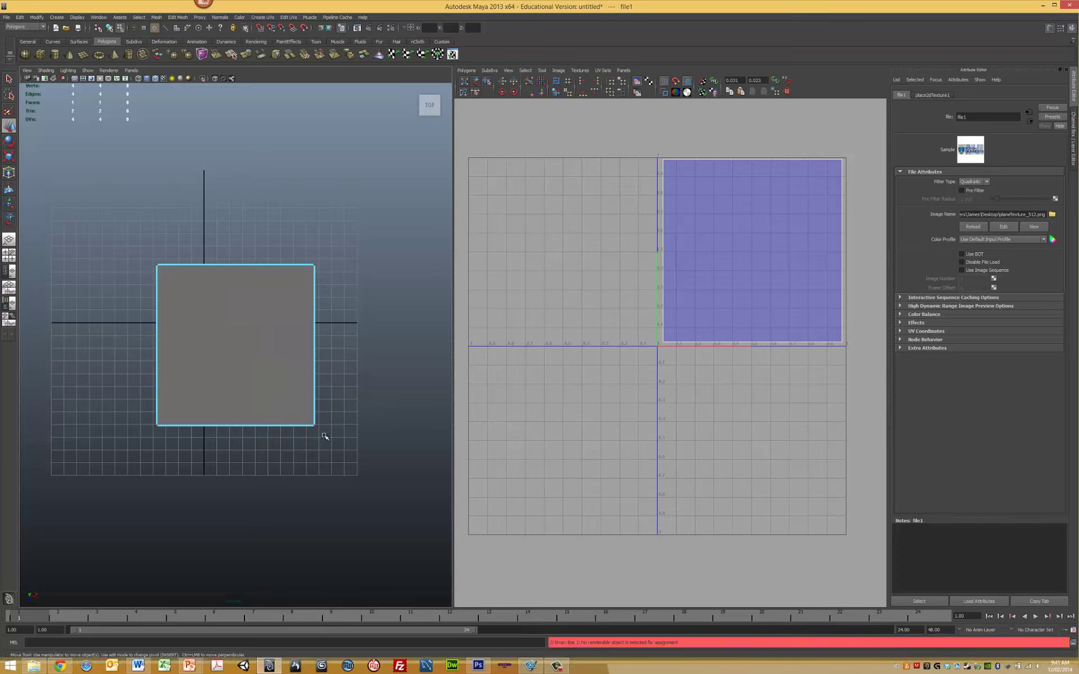
pyautogui.moveTo(292, 319); pyautogui.dragTo(323, 454, button='right')
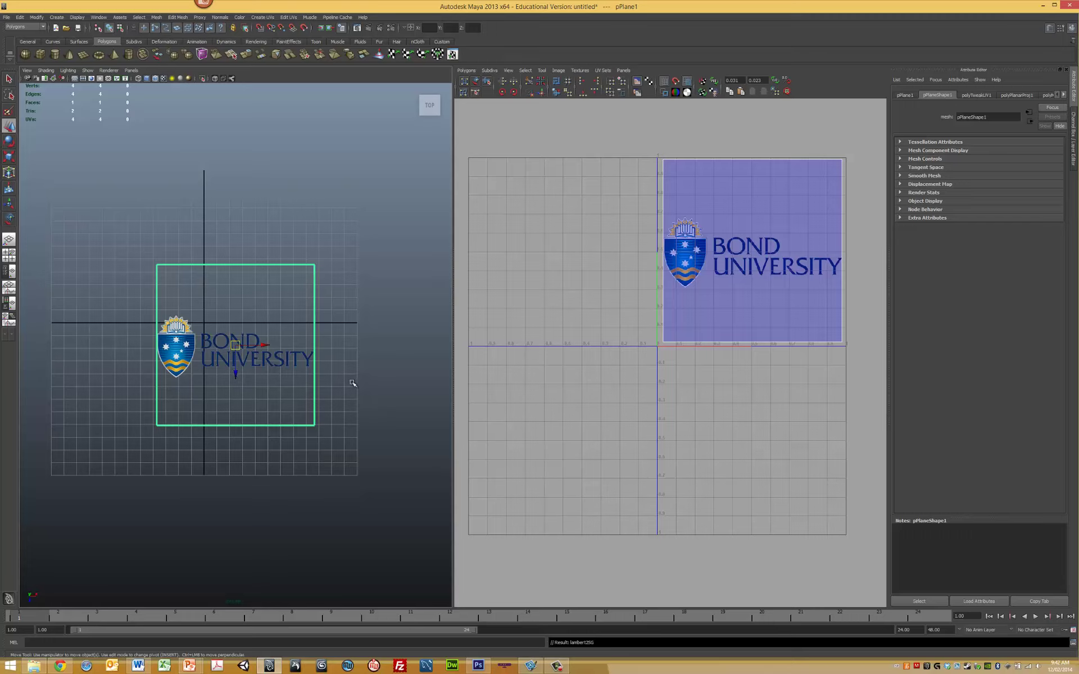
# - Rotate the textured plane upright so it stands vertically on the grid
pyautogui.click(350, 324)
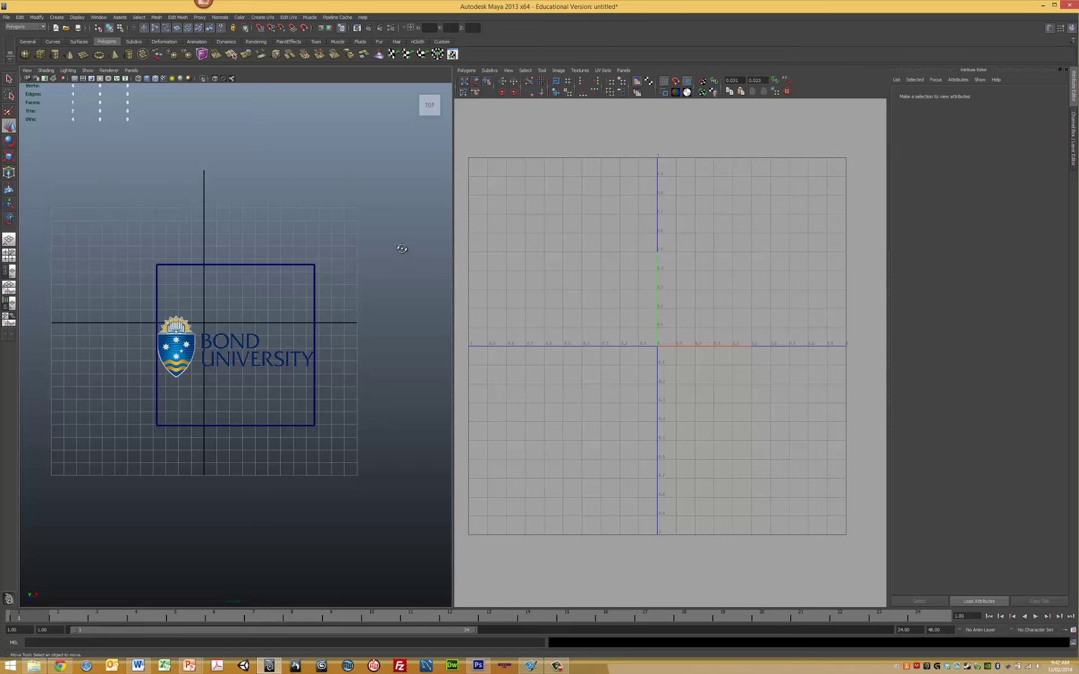
pyautogui.keyDown('alt'); pyautogui.moveTo(402, 248); pyautogui.dragTo(283, 323); pyautogui.keyUp('alt')
pyautogui.click(259, 349)
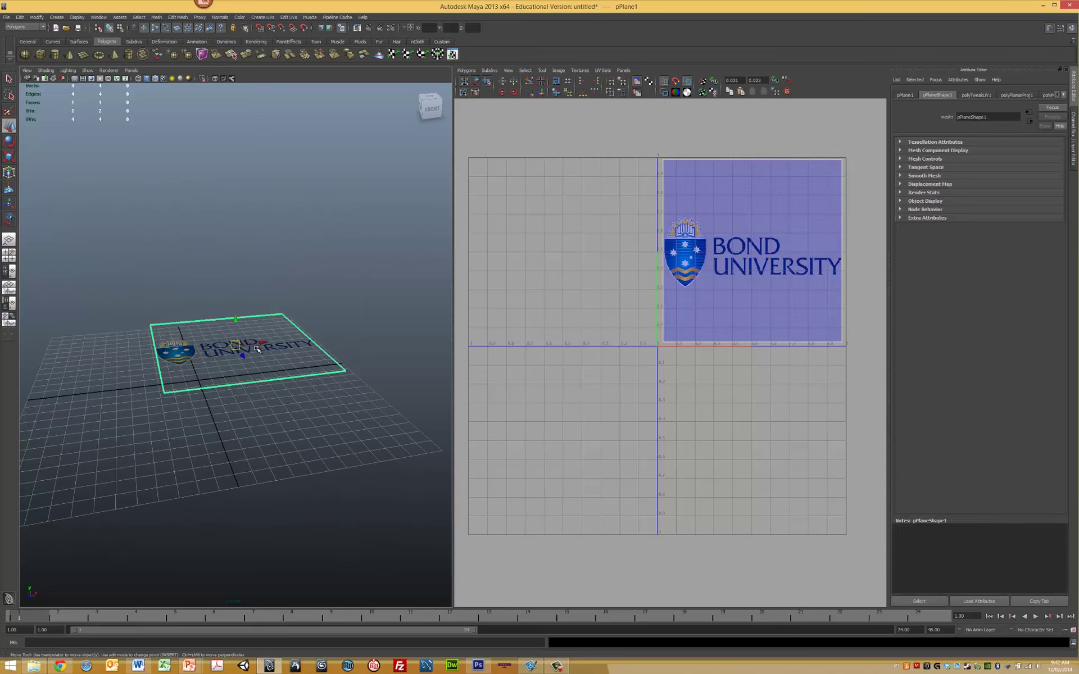
pyautogui.press('e')
pyautogui.moveTo(245, 336); pyautogui.dragTo(267, 334)
pyautogui.keyDown('alt'); pyautogui.moveTo(267, 333); pyautogui.dragTo(385, 337, button='right'); pyautogui.keyUp('alt')
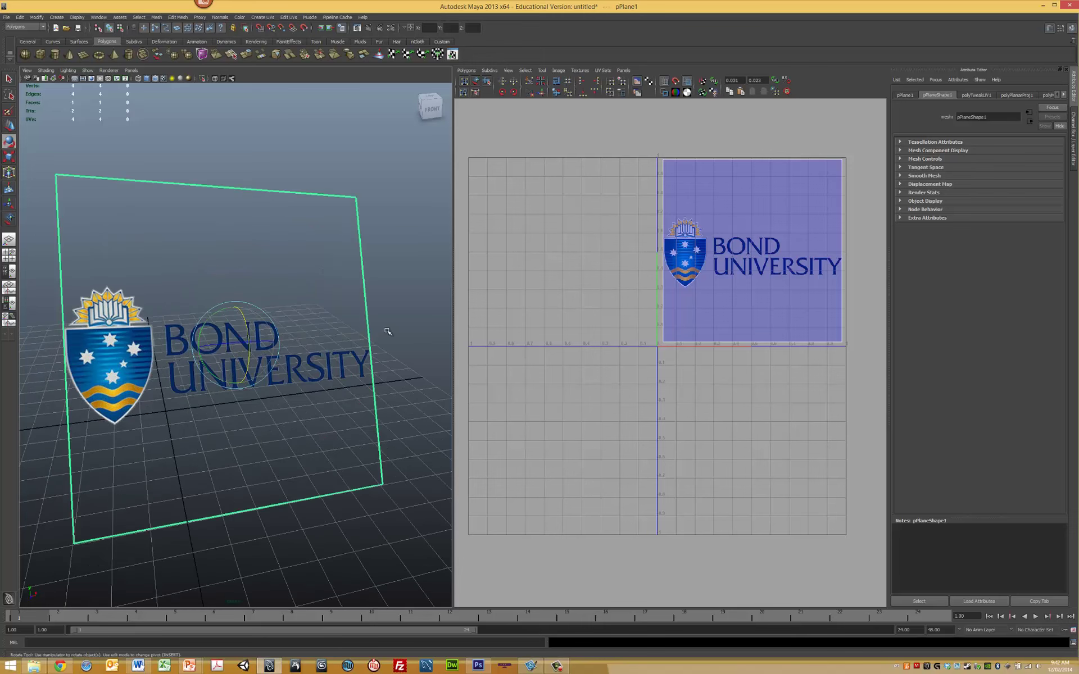
# - Deselect the plane, turn off its wireframe overlay in the viewport and render the current frame
pyautogui.click(385, 337)
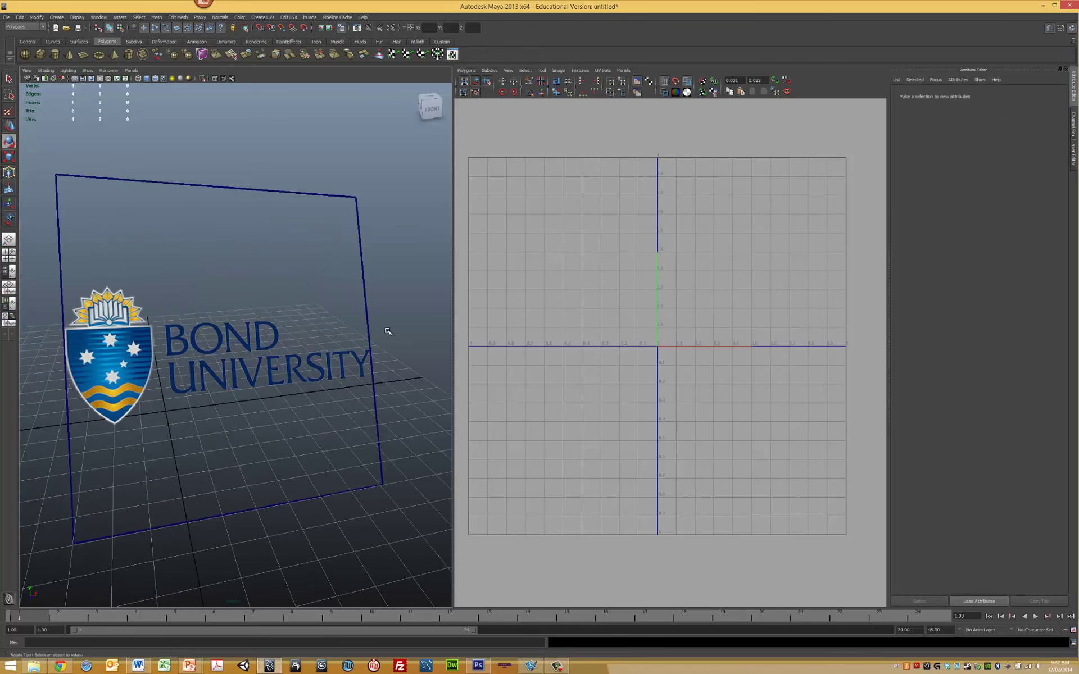
pyautogui.click(155, 79)
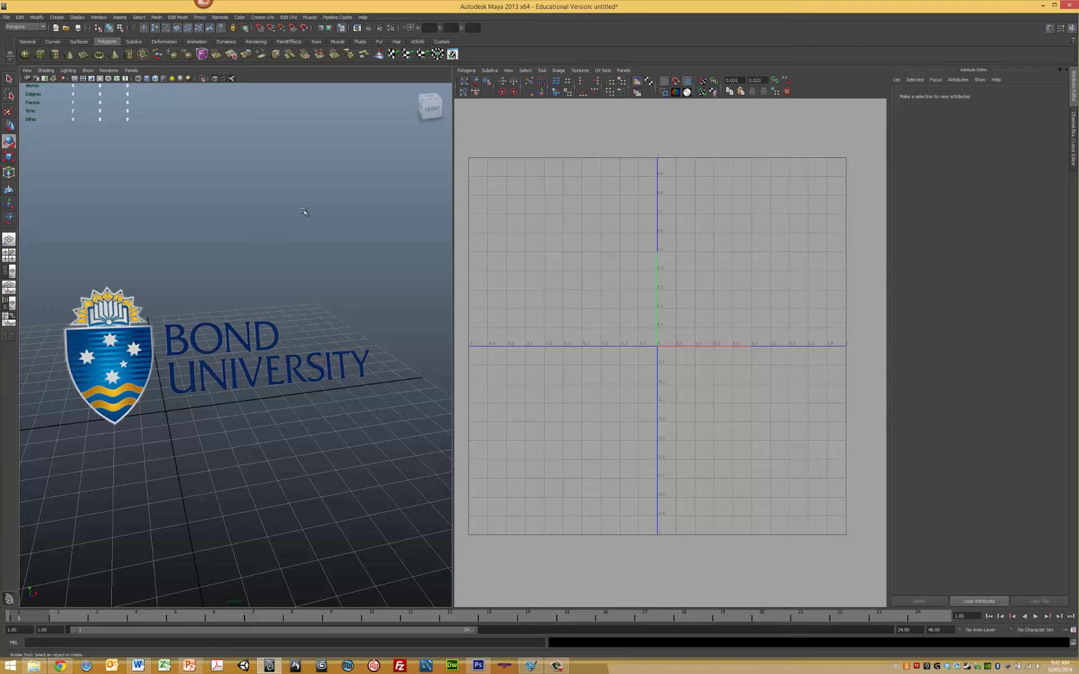
pyautogui.click(369, 27)
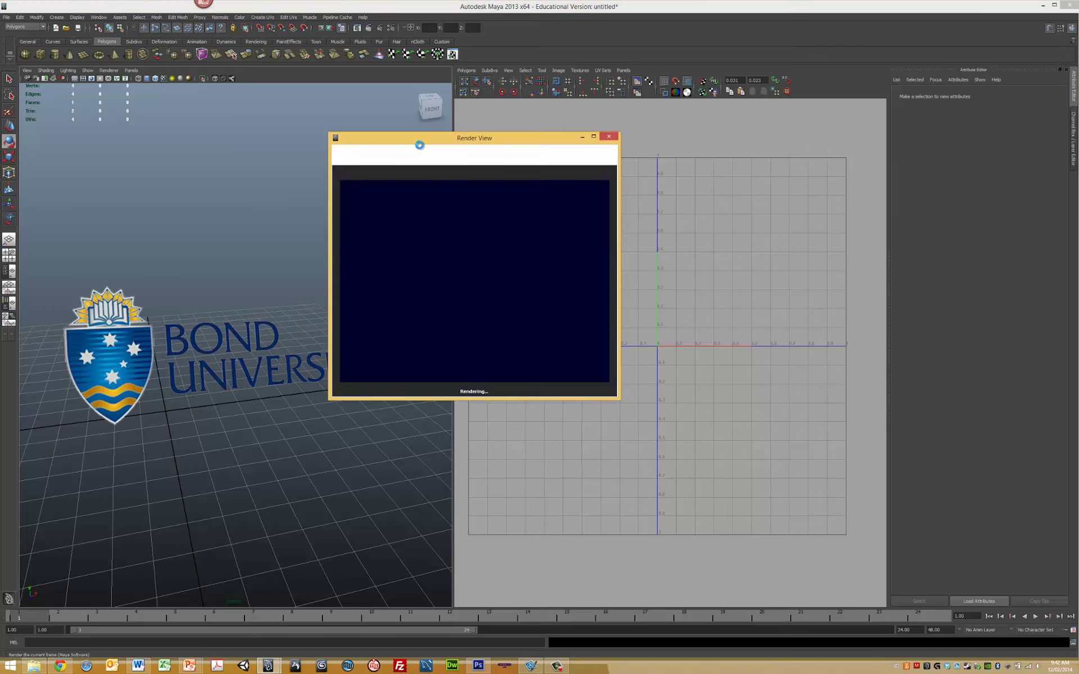